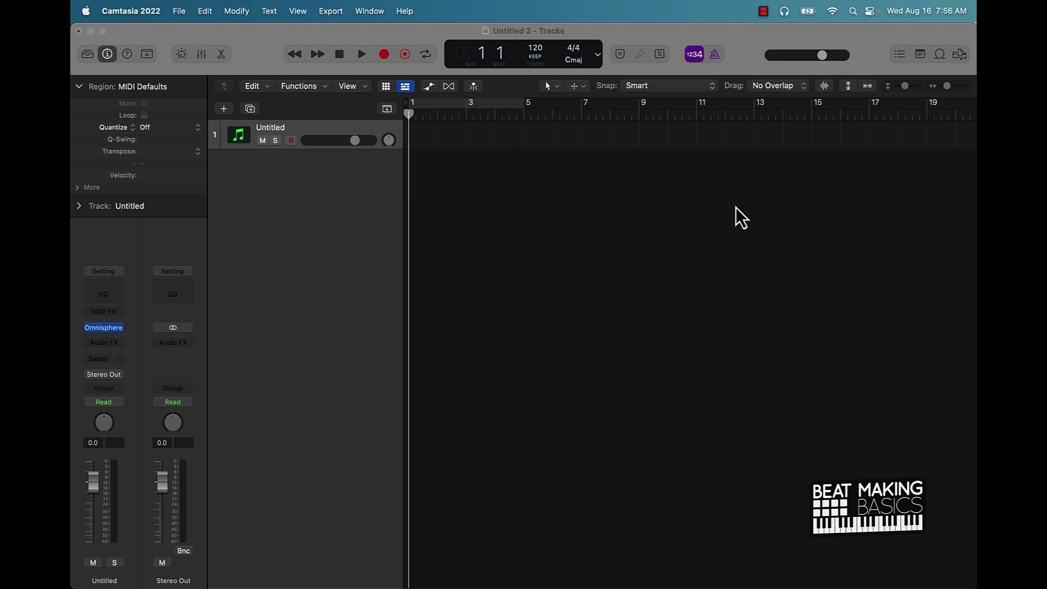
Create a software instrument track using AU Instruments > Spectrasonics > Omnisphere > Stereo
click(224, 110)
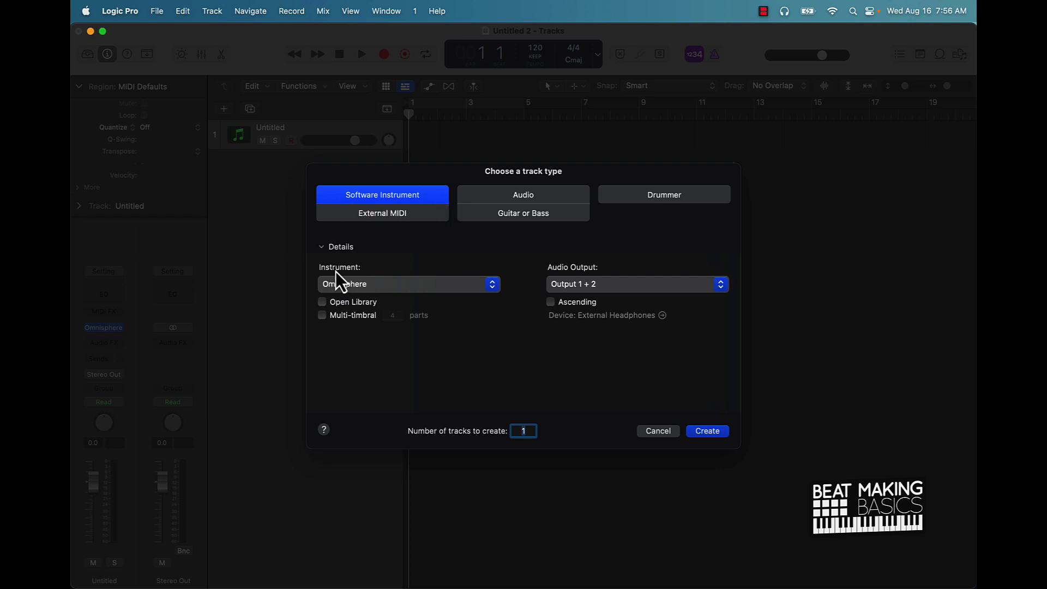
click(352, 280)
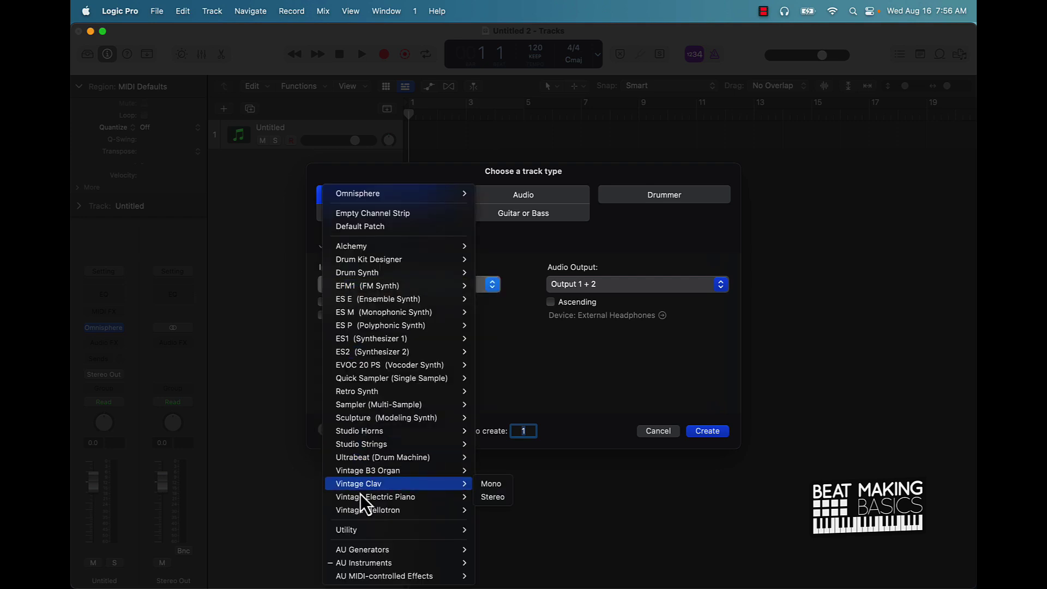
mouse_move(359, 552)
mouse_move(493, 566)
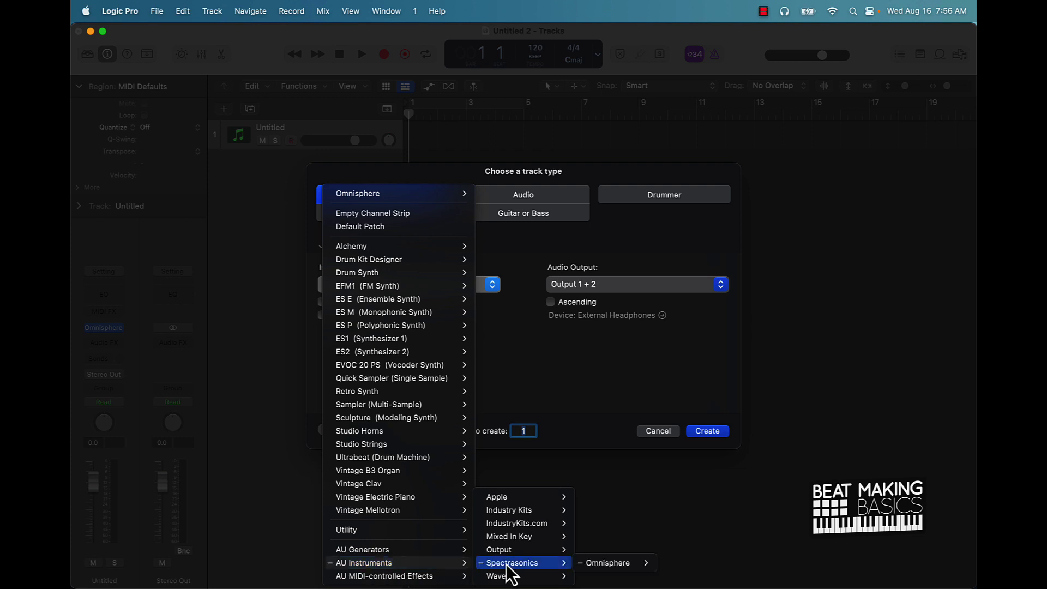
mouse_move(608, 568)
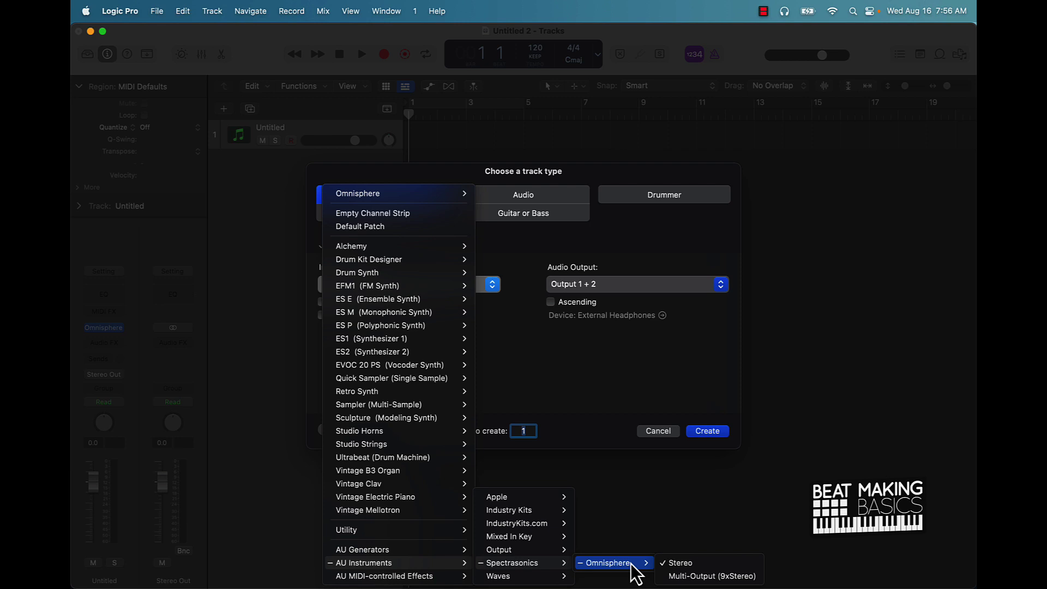
click(679, 564)
click(712, 432)
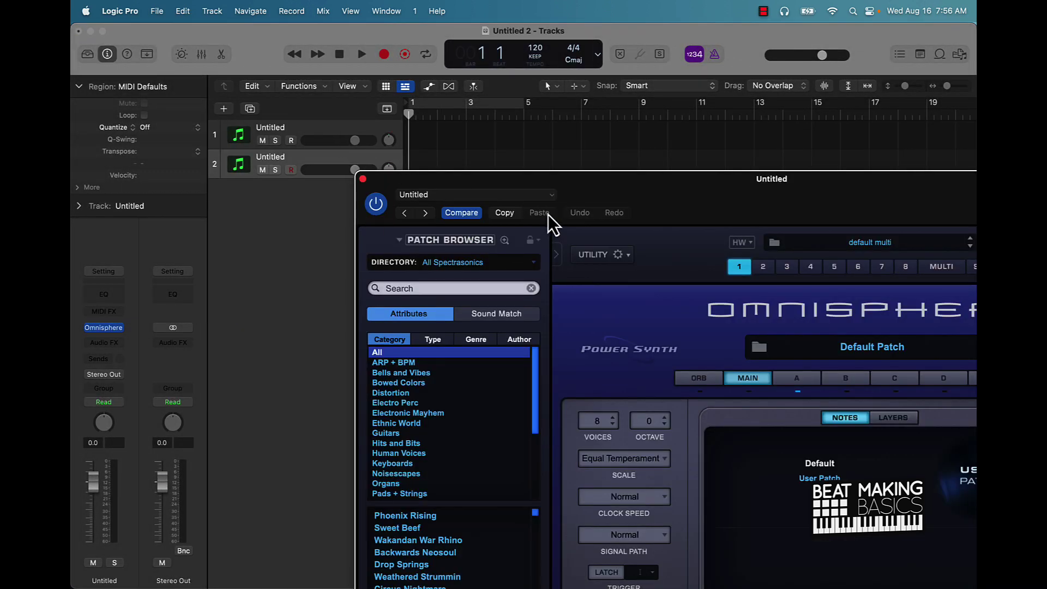
Replace the tracks with one fresh Omnisphere track and move its plug-in window to the top-left
drag(673, 204, 531, 146)
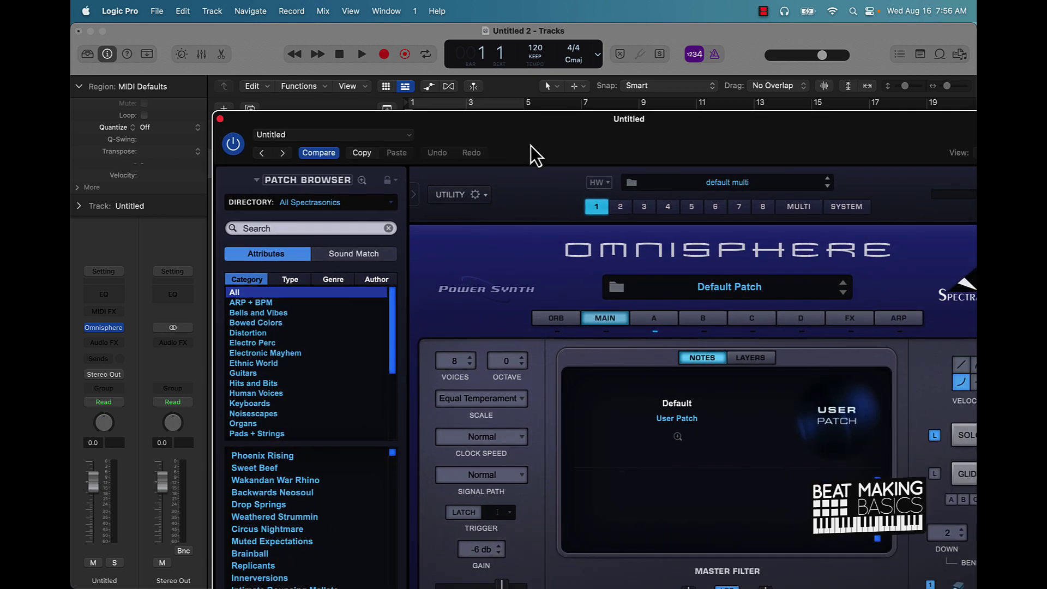
click(219, 119)
key(super+BackSpace)
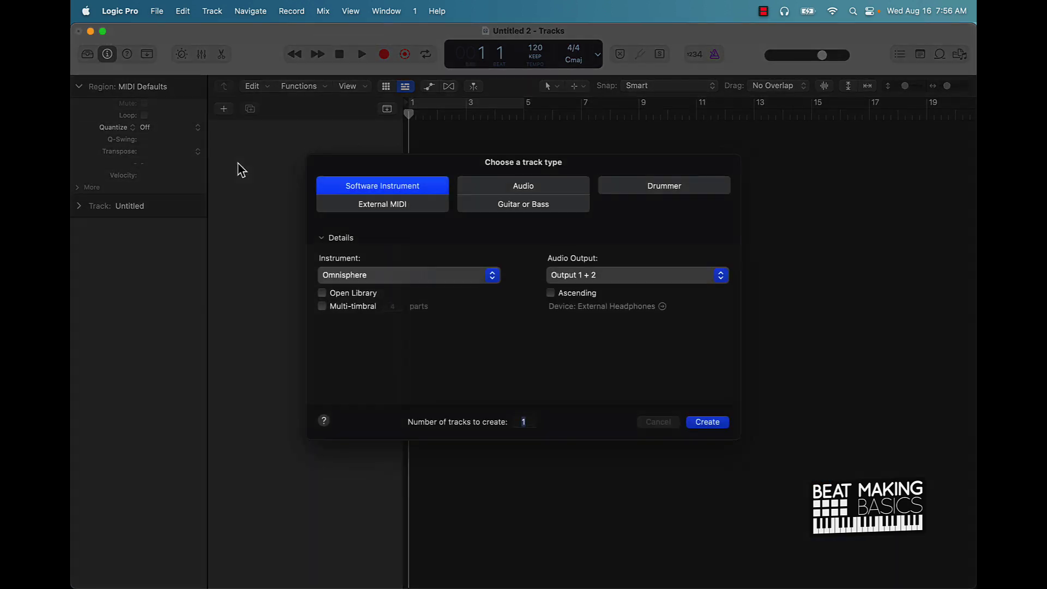
click(708, 430)
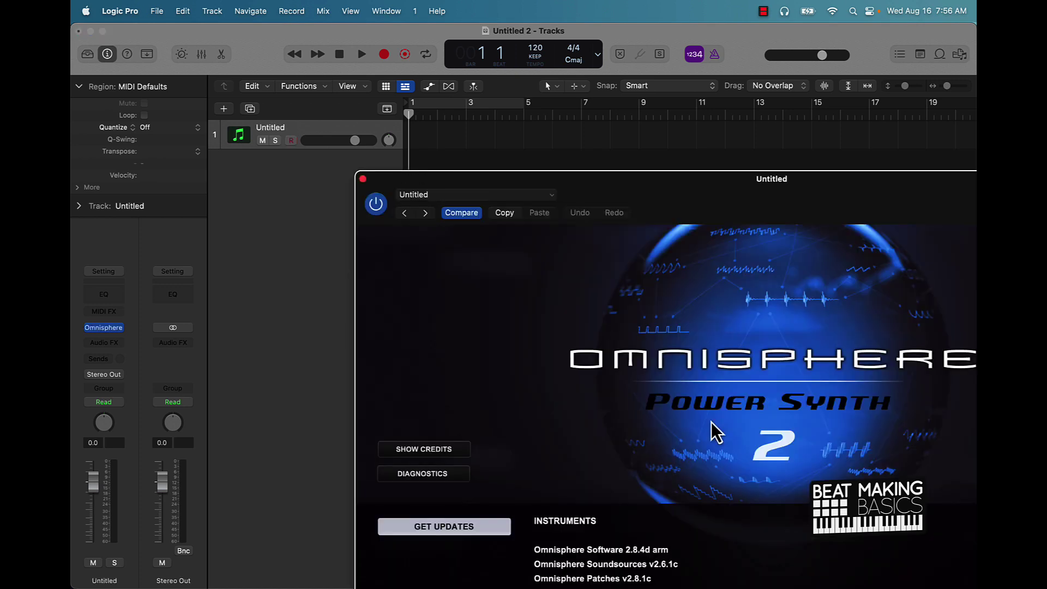
drag(750, 192, 528, 43)
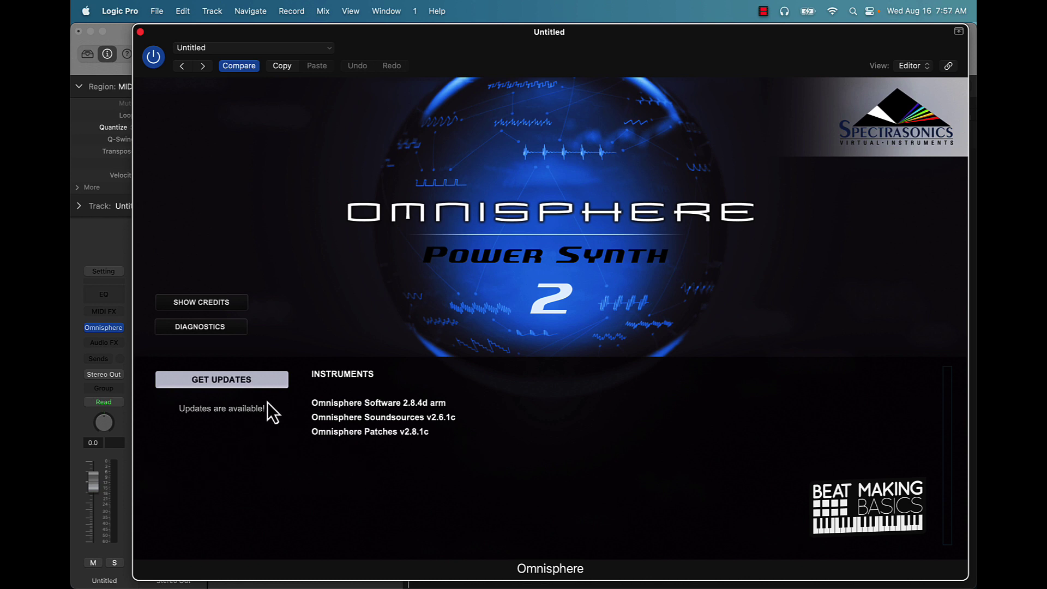
Check online for Omnisphere updates and request the Software update from 2.8.4d to 2.8.5f
click(232, 379)
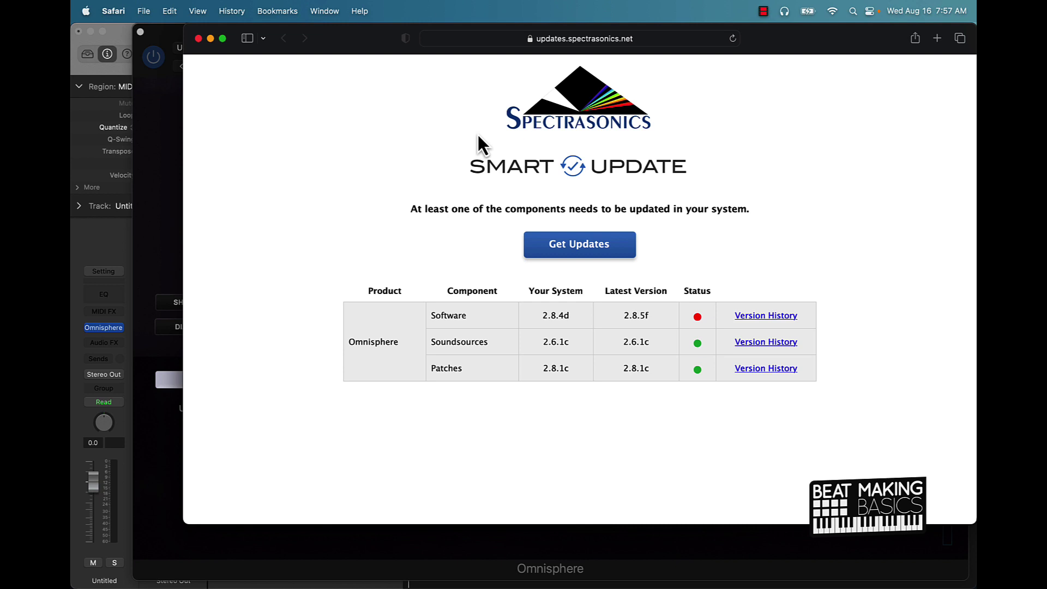
click(580, 244)
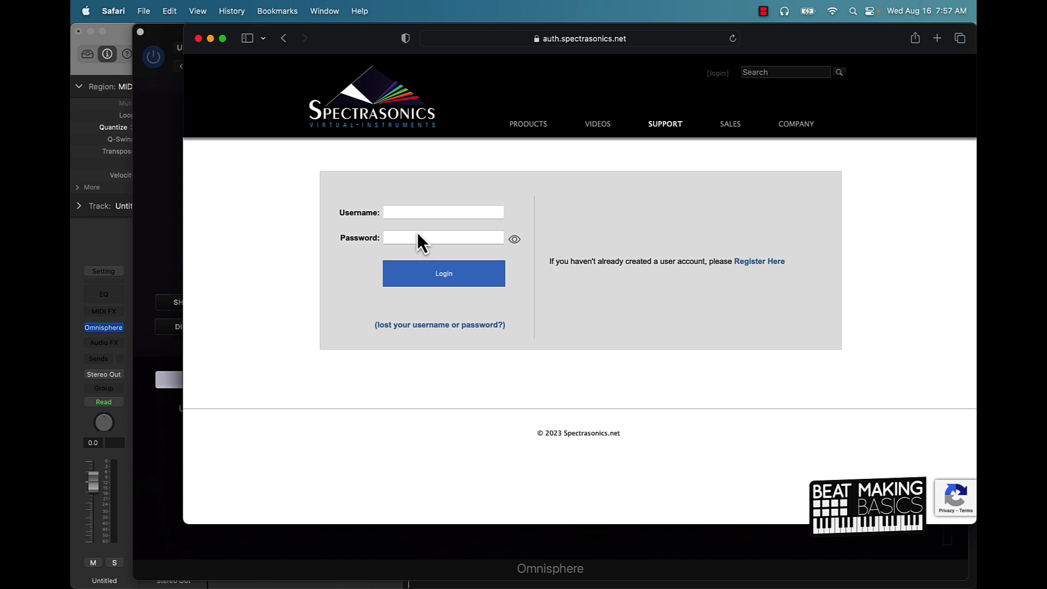
Log in, allow the Spectrasonics Updater.zip download, and review the 2.8.5f release notes
click(428, 211)
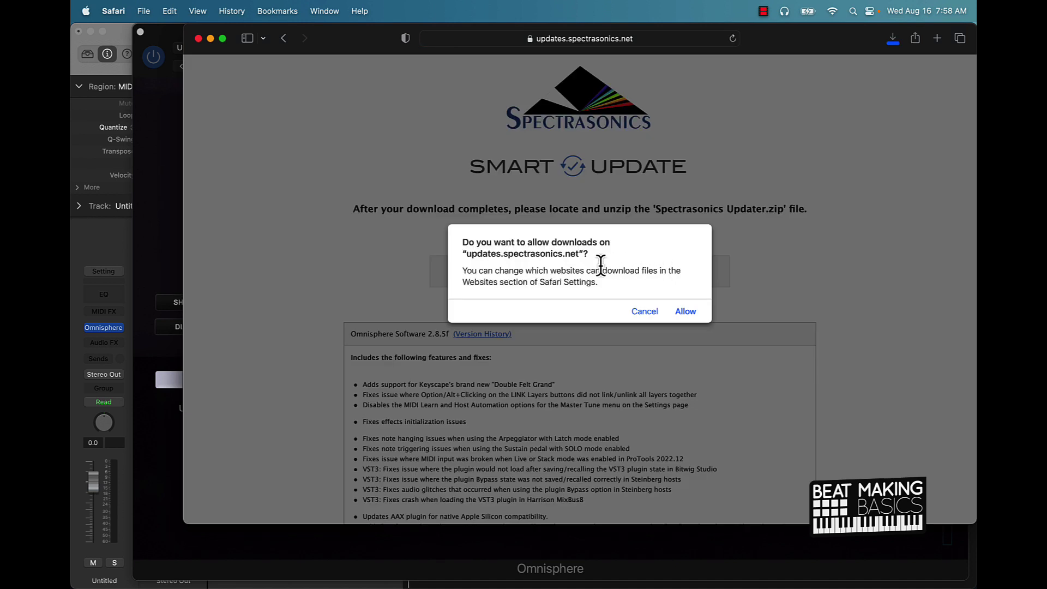
click(684, 311)
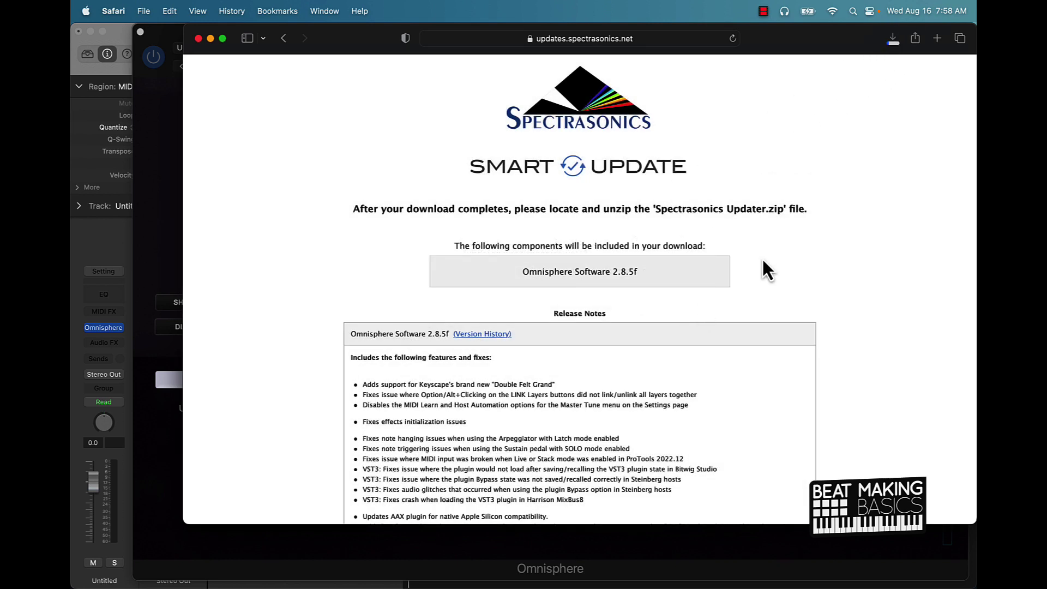
scroll(849, 292, down, 5)
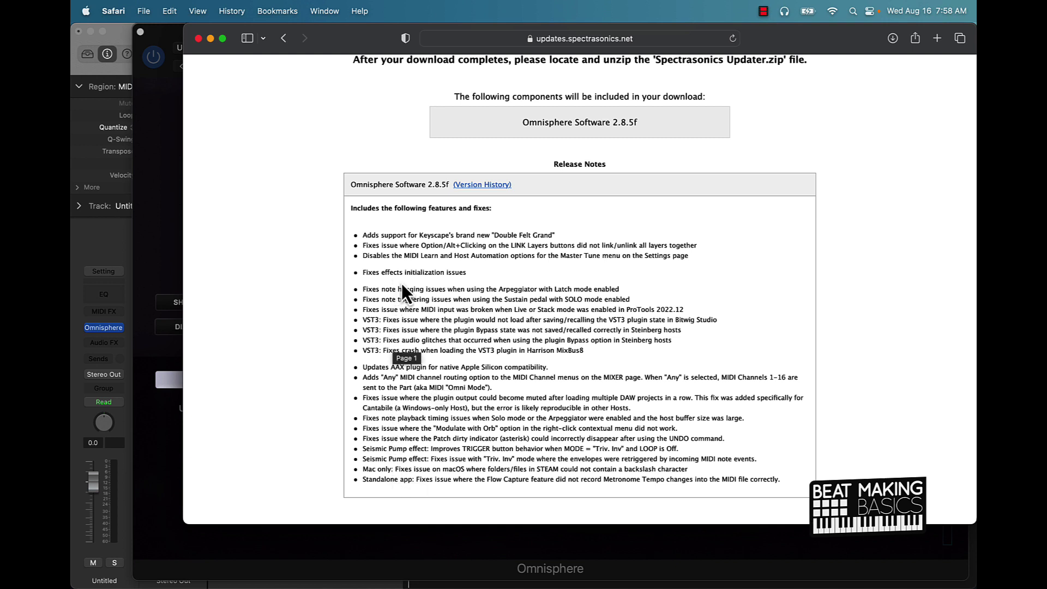
scroll(568, 288, up, 2)
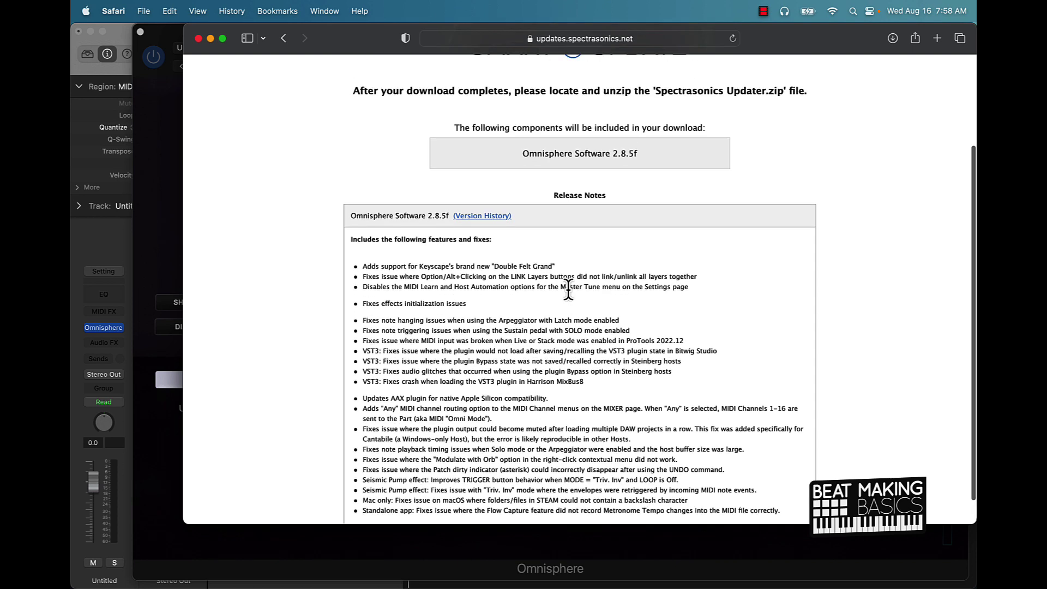
scroll(568, 289, up, 4)
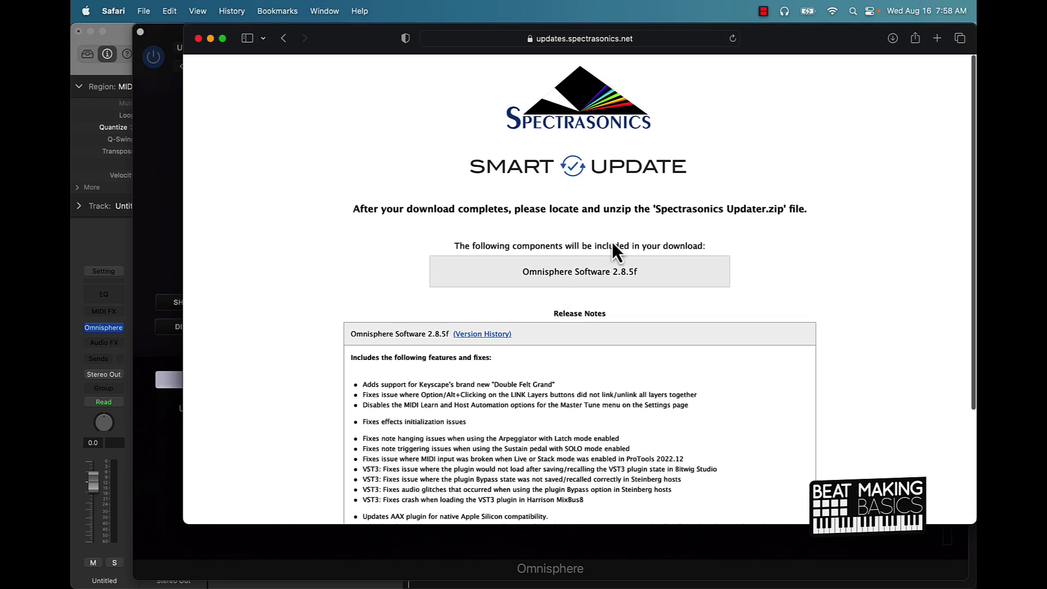
Recreate the Omnisphere track and rerun its online update check to compile a fresh updater download
click(159, 121)
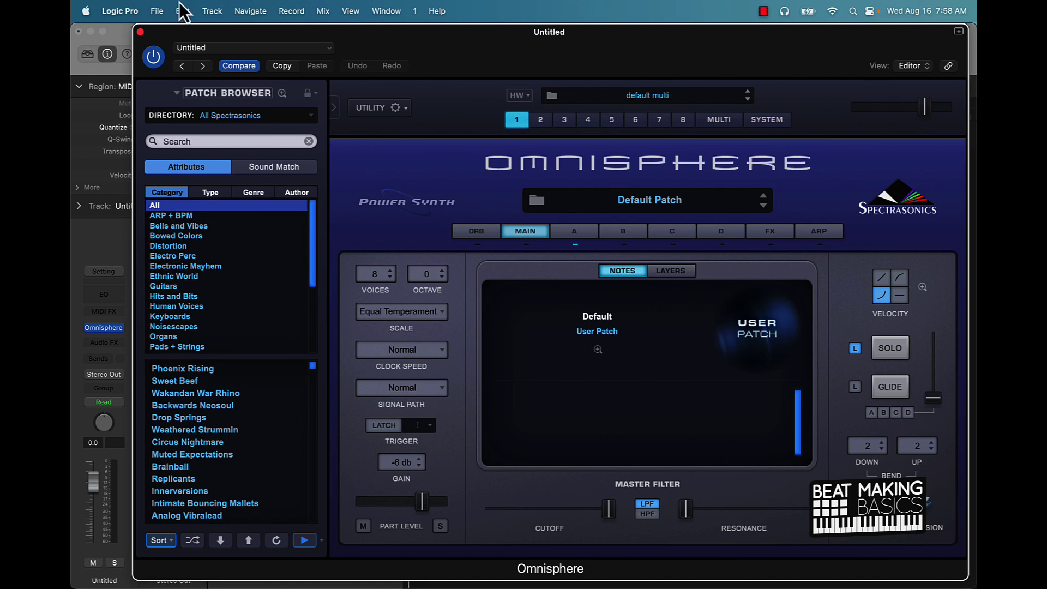
click(140, 32)
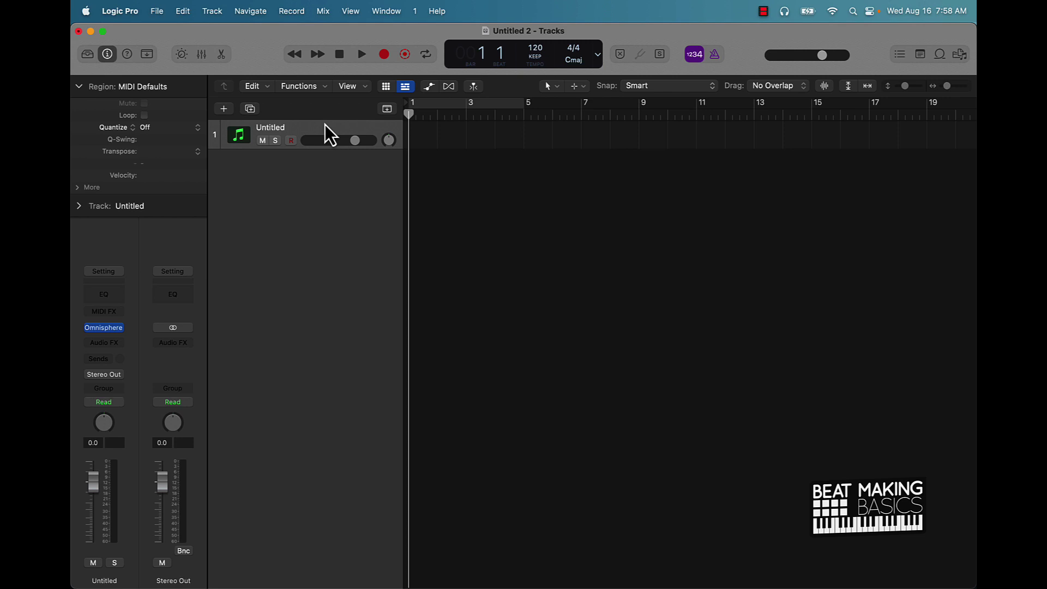
key(super+BackSpace)
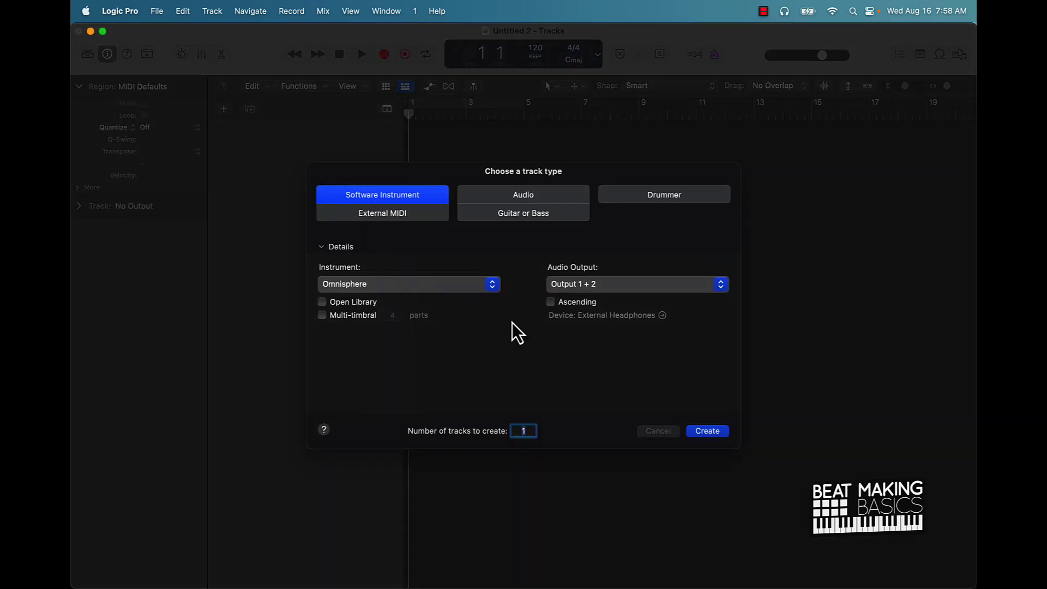
click(708, 434)
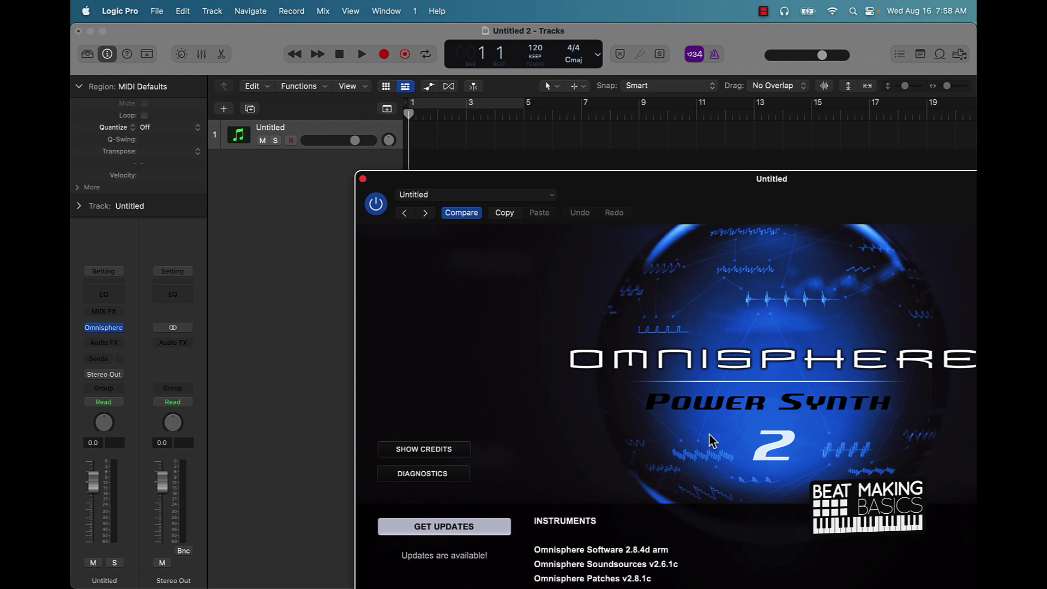
drag(689, 191, 525, 44)
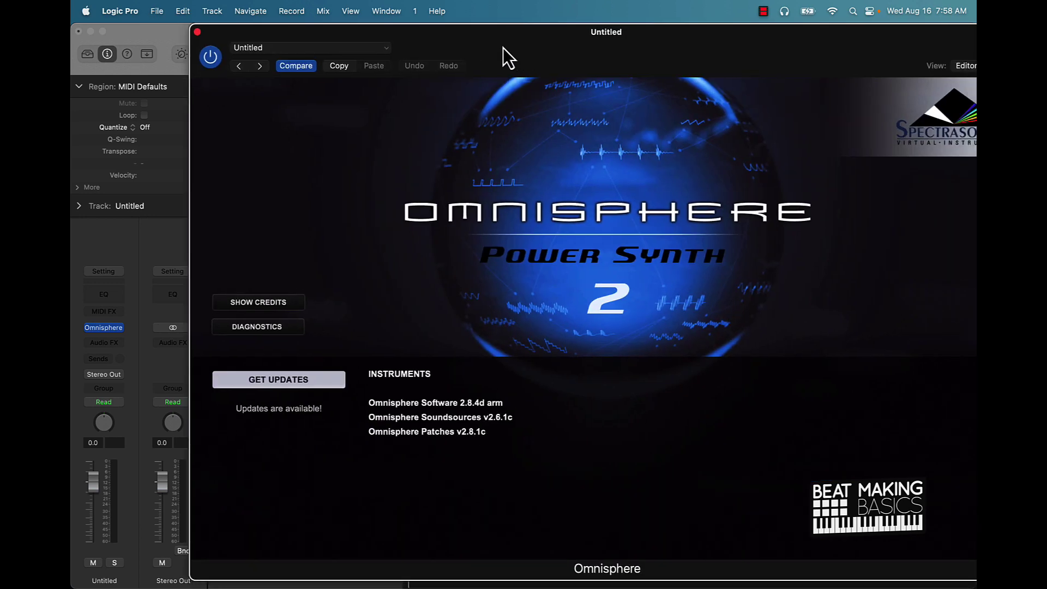
click(292, 382)
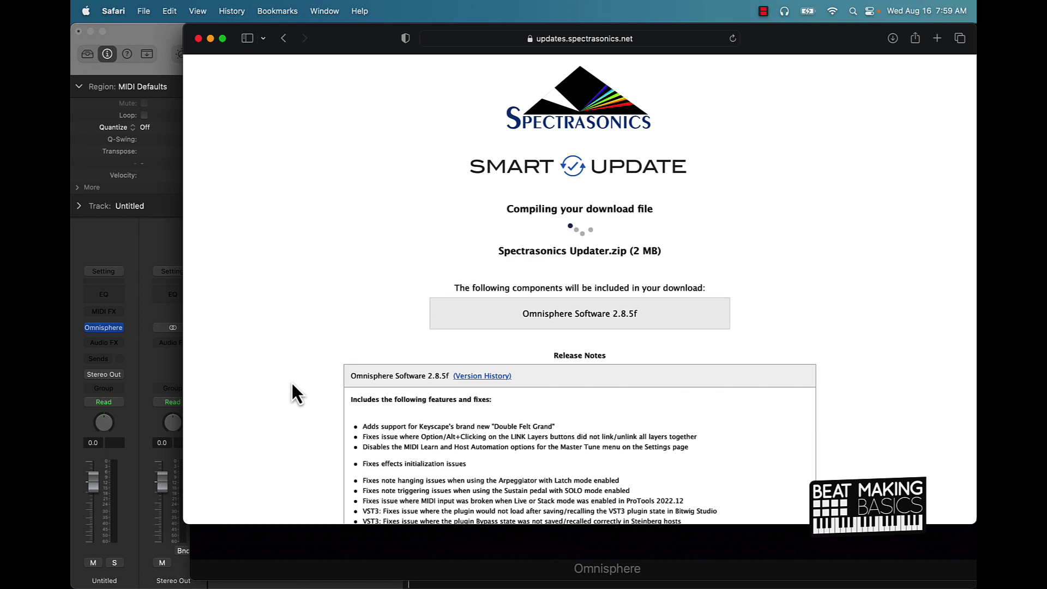
mouse_move(261, 570)
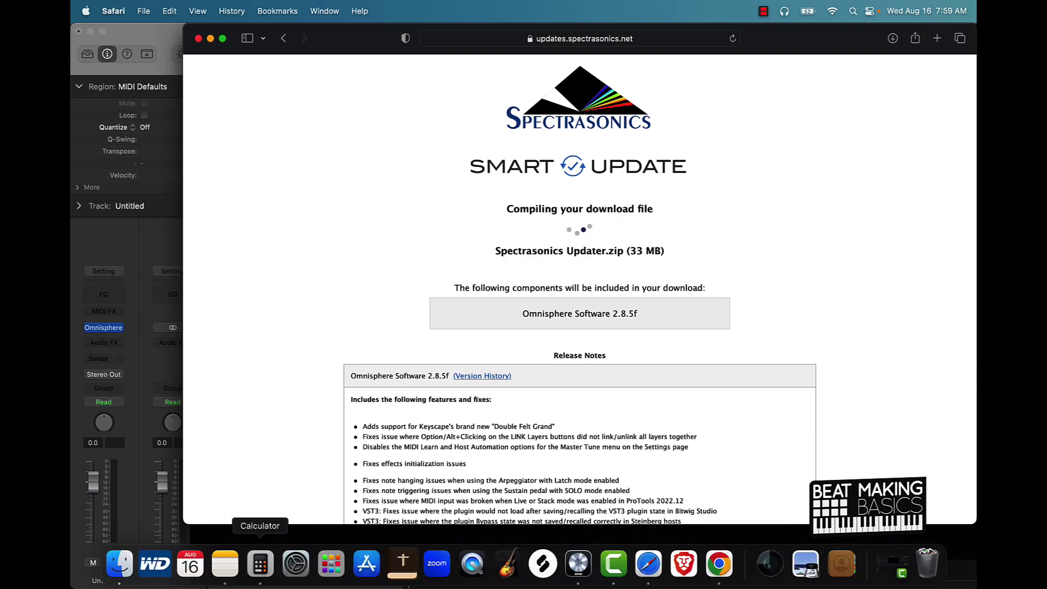
In Finder's Downloads, open the Spectrasonics Updater folder and then its Mac folder
click(120, 564)
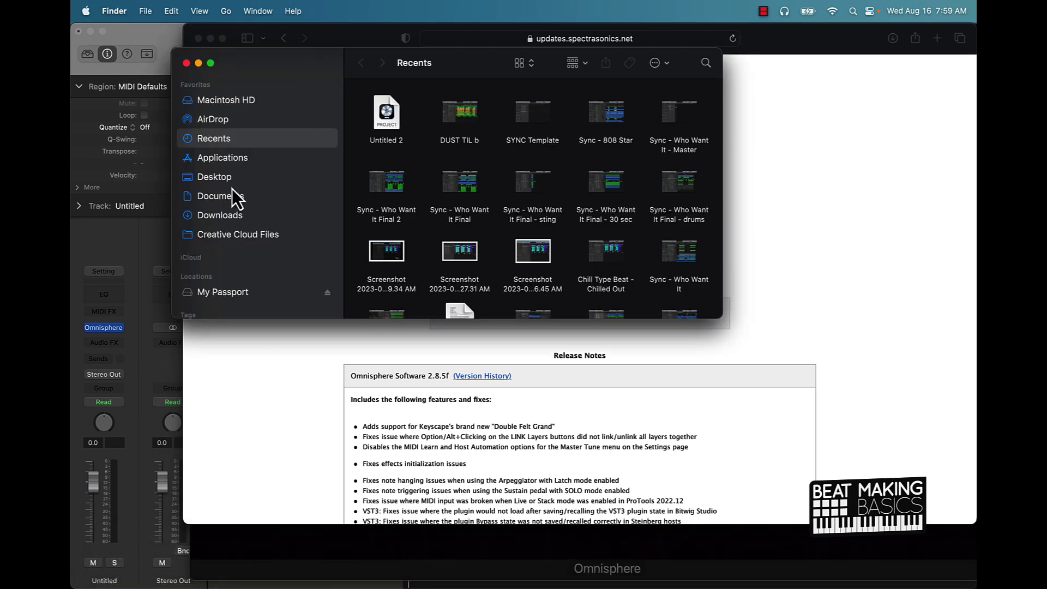
click(224, 211)
scroll(417, 188, down, 2)
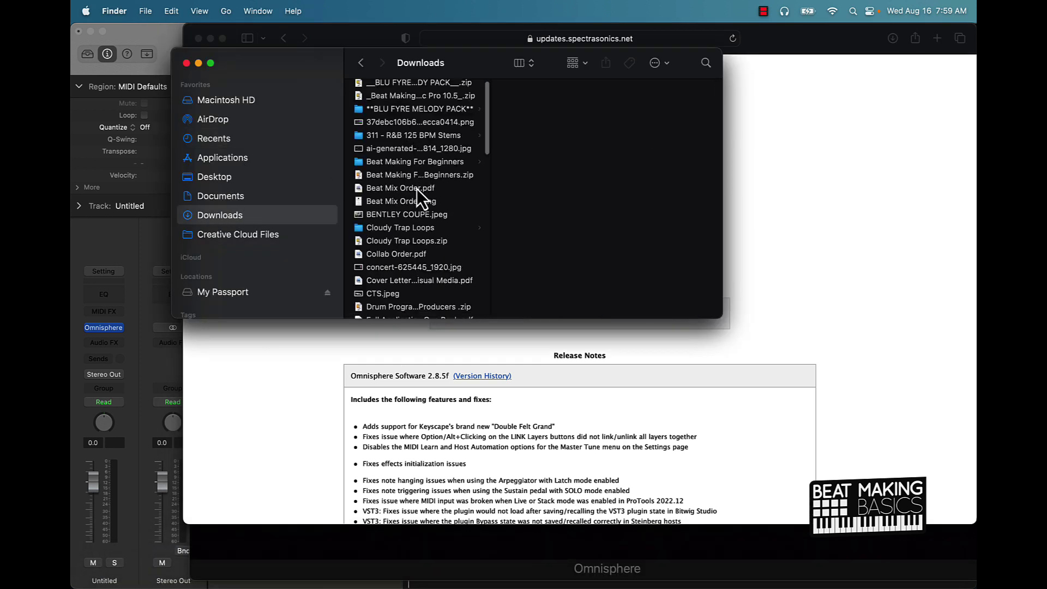
drag(469, 72, 542, 133)
scroll(542, 253, down, 10)
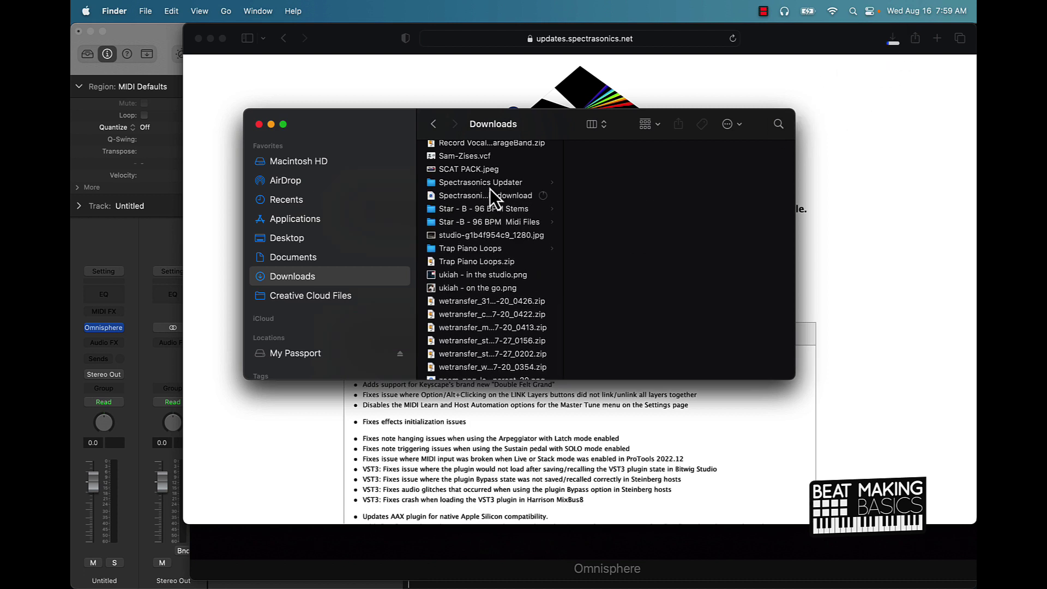
click(489, 188)
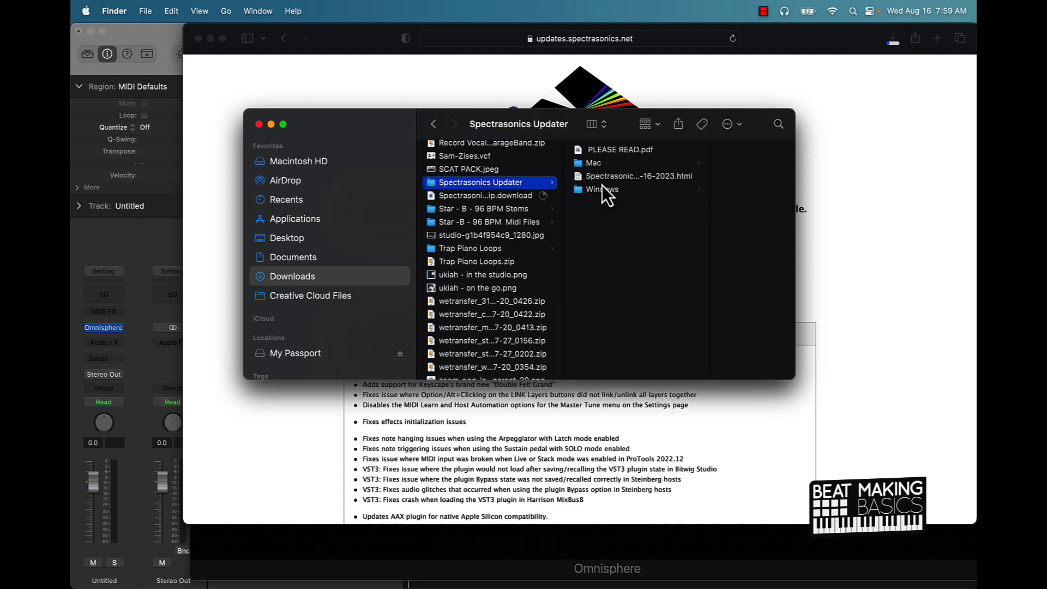
click(610, 163)
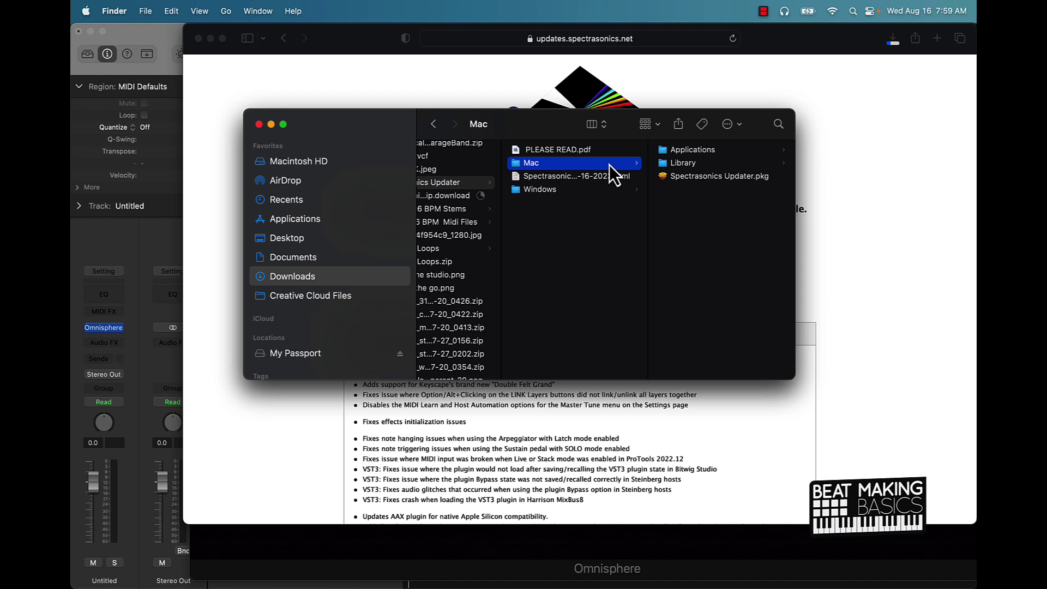
Launch Spectrasonics Updater.pkg, allow the security and Downloads-access prompts, then return to Logic Pro
click(707, 178)
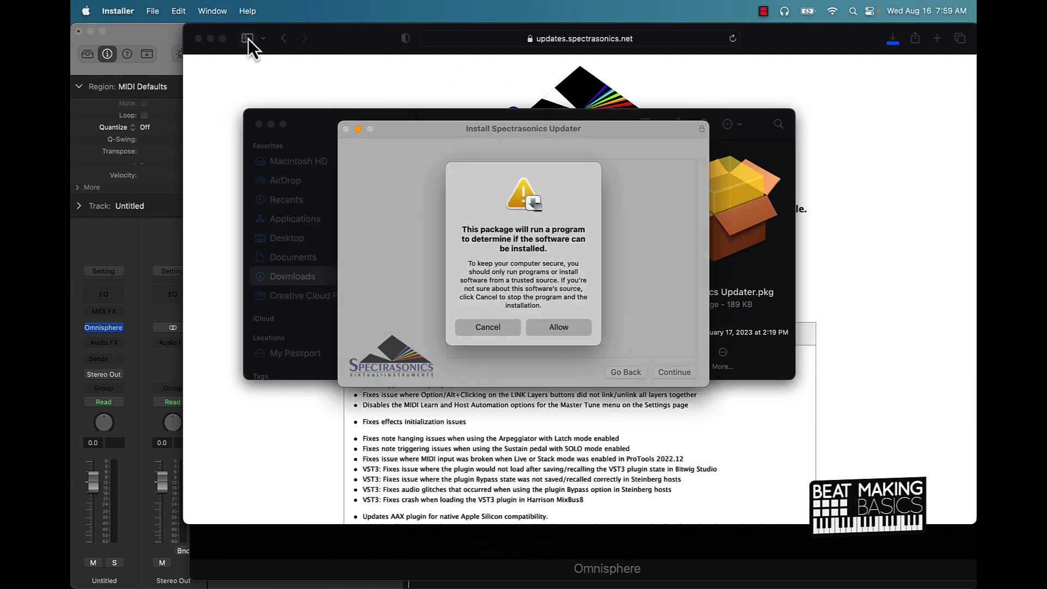
click(565, 330)
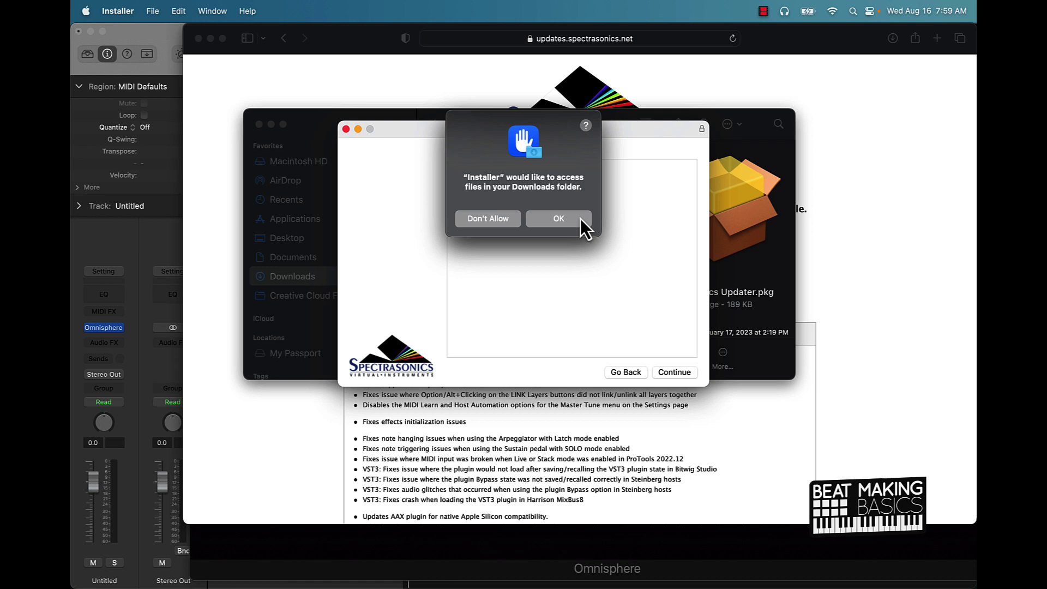
click(574, 217)
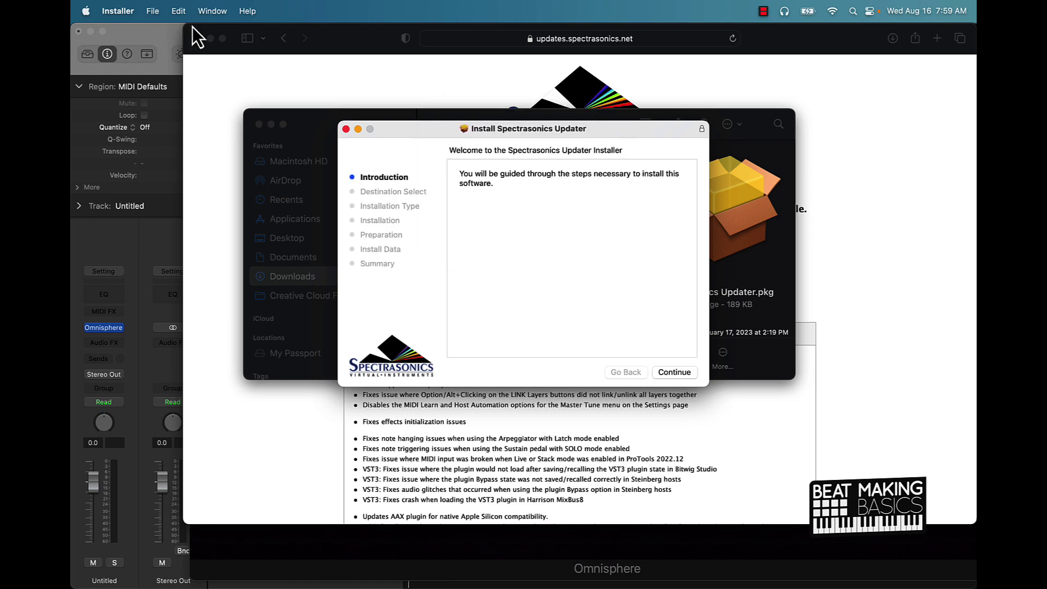
click(164, 28)
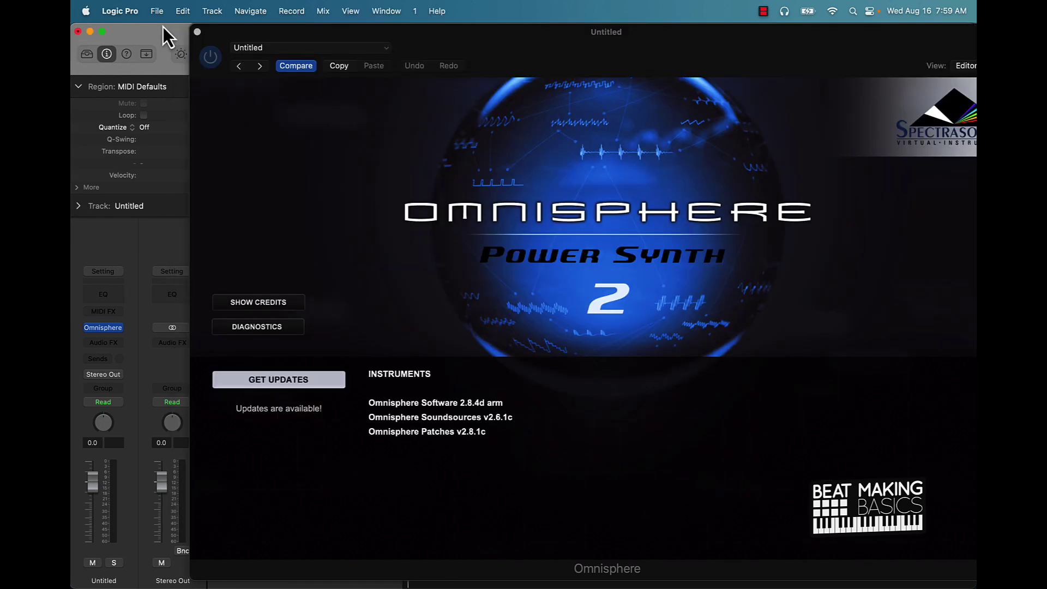
Close the Omnisphere window, delete its track, then get back to Logic Pro's new-track dialog
click(197, 32)
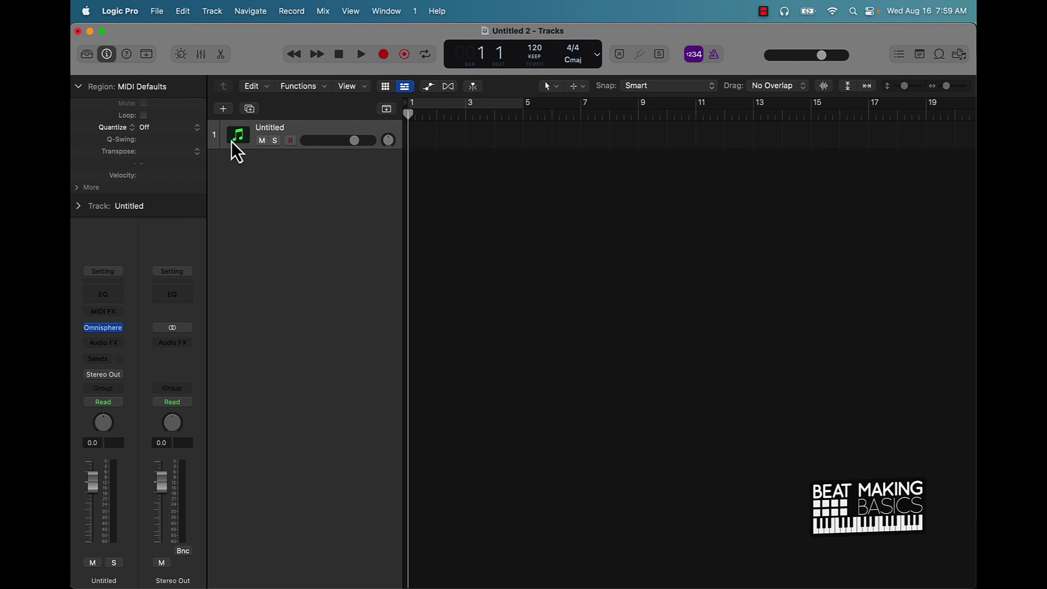
key(cmd+Delete)
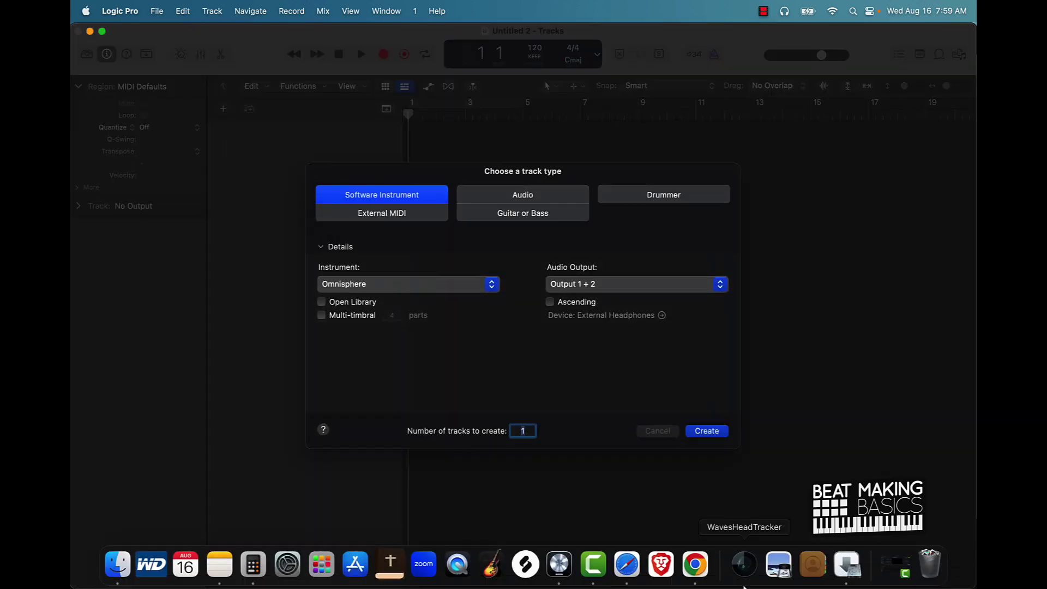
click(695, 564)
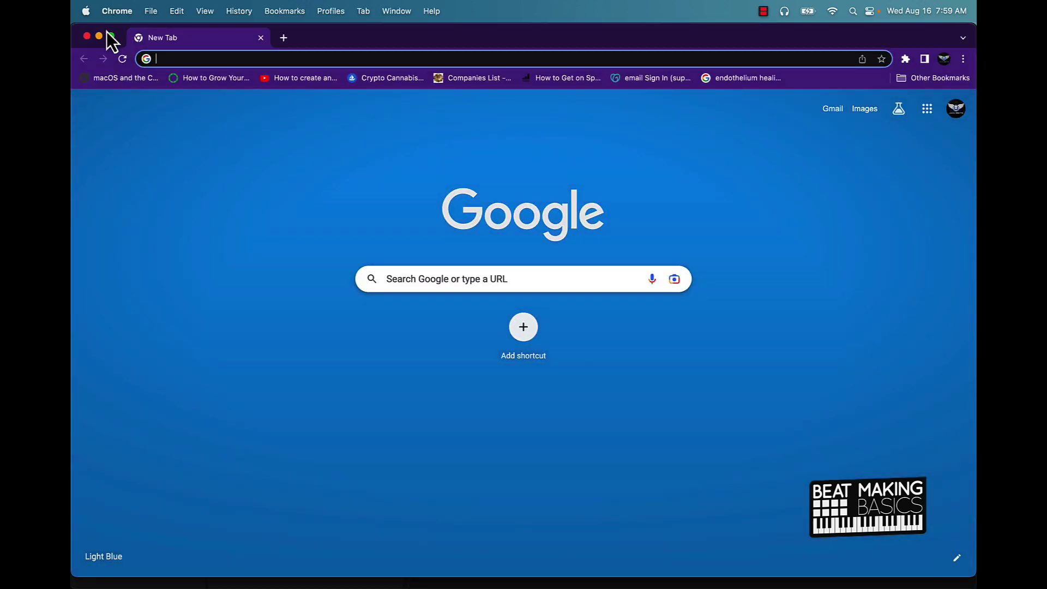
click(99, 36)
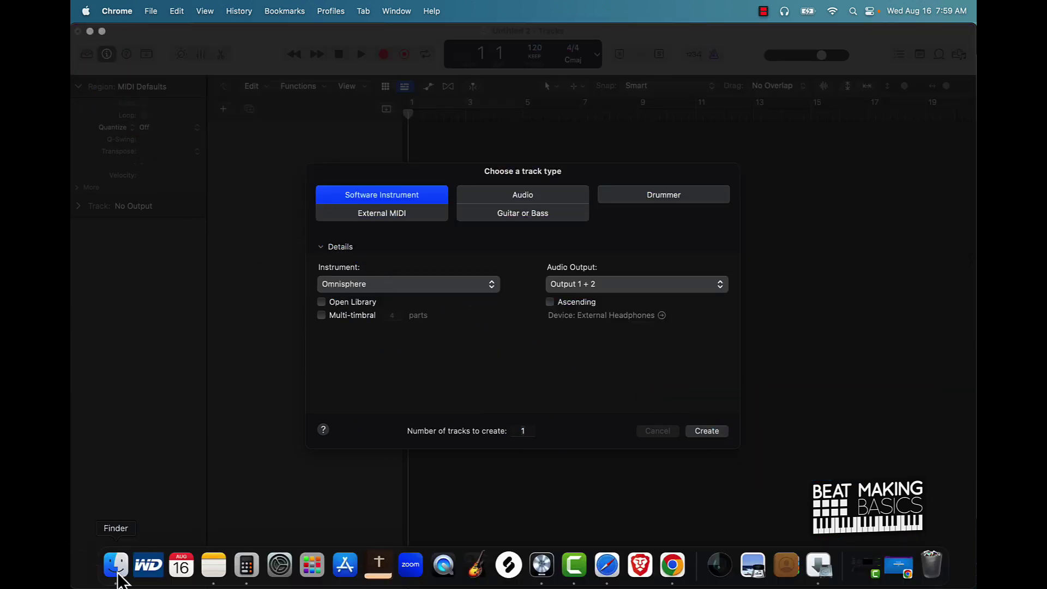
click(116, 565)
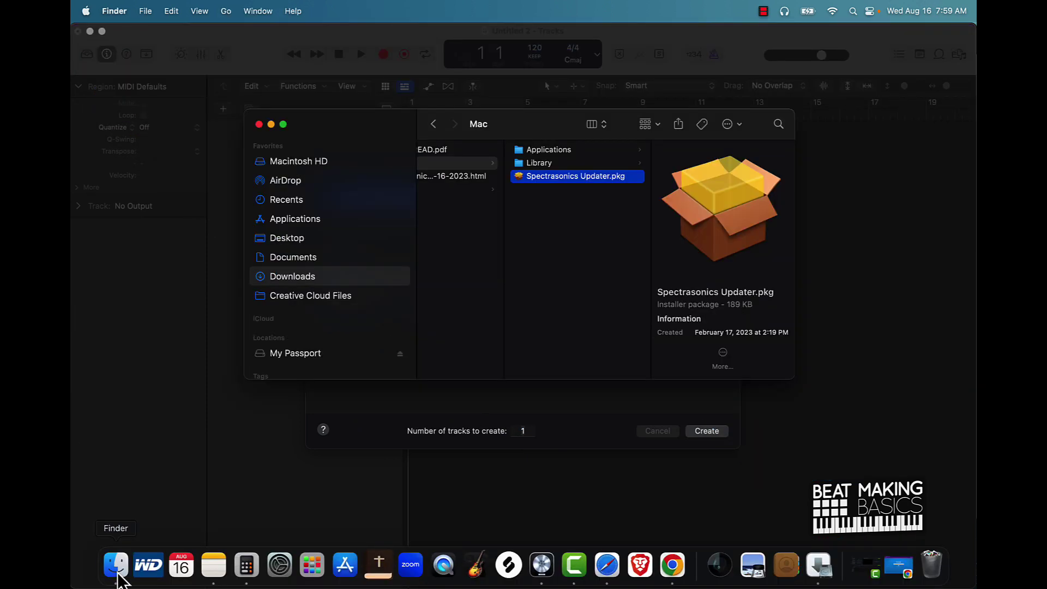
click(564, 408)
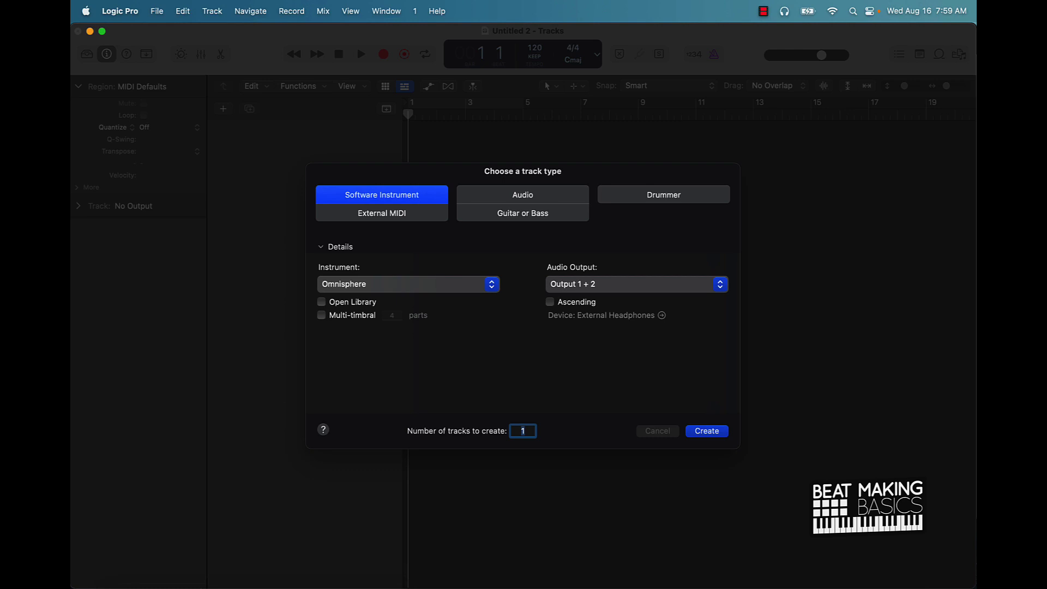
Install the Spectrasonics Updater on Macintosh HD with the account password, then close the installer
mouse_move(606, 567)
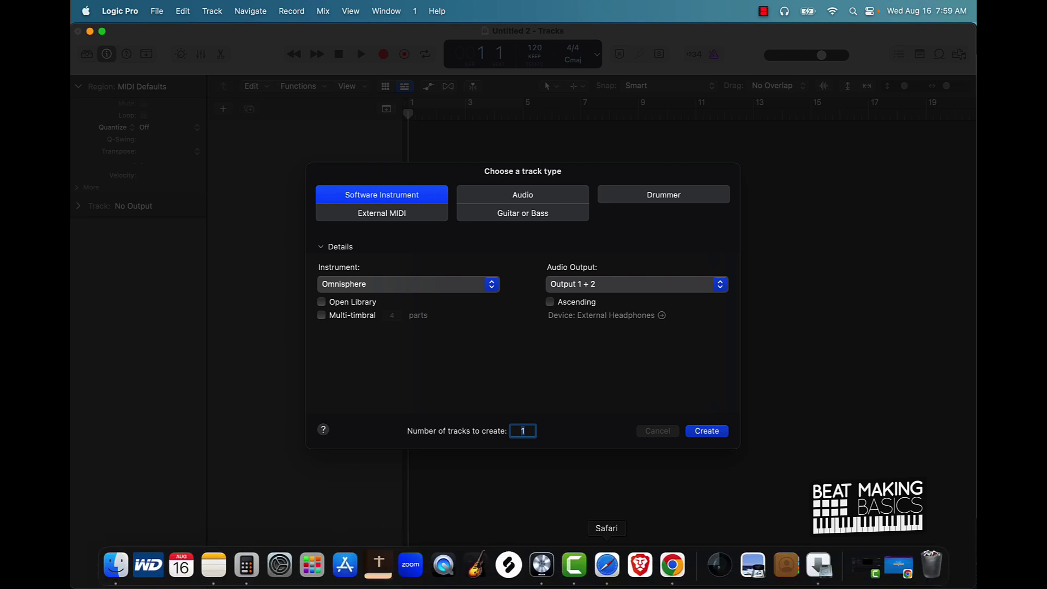
click(825, 573)
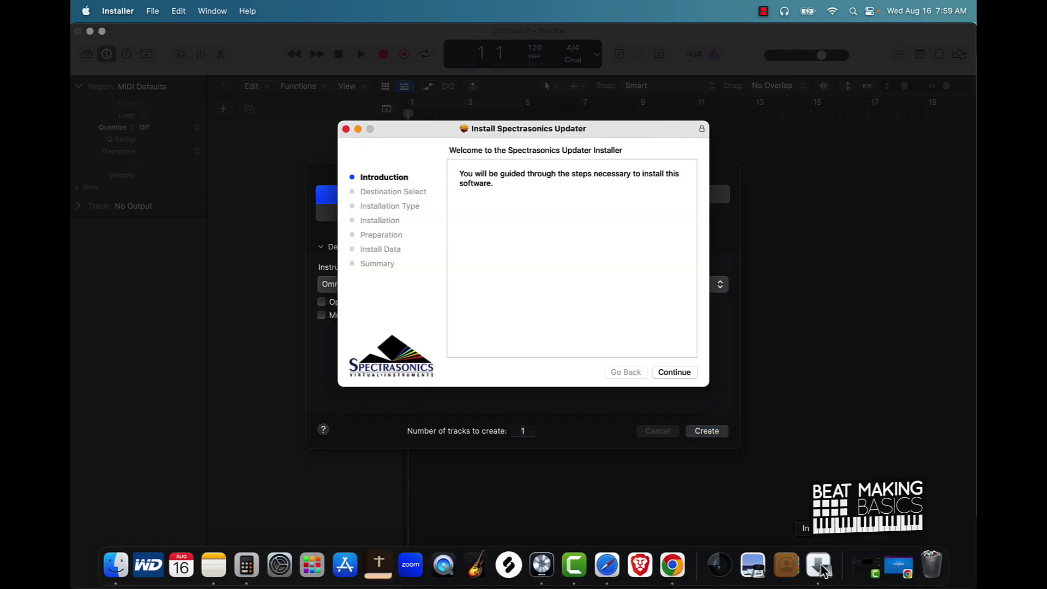
click(674, 372)
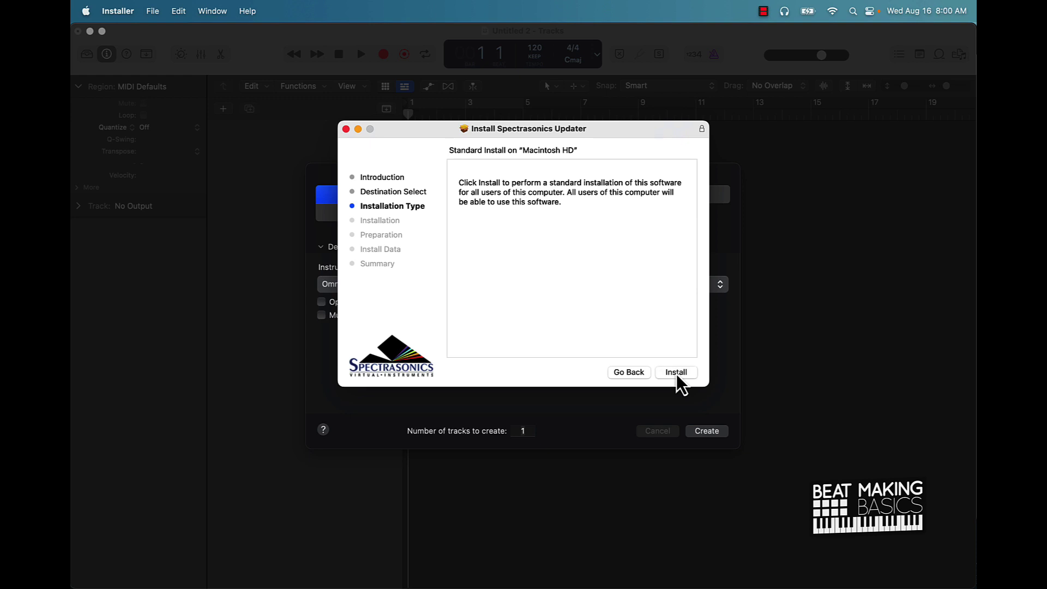
click(676, 375)
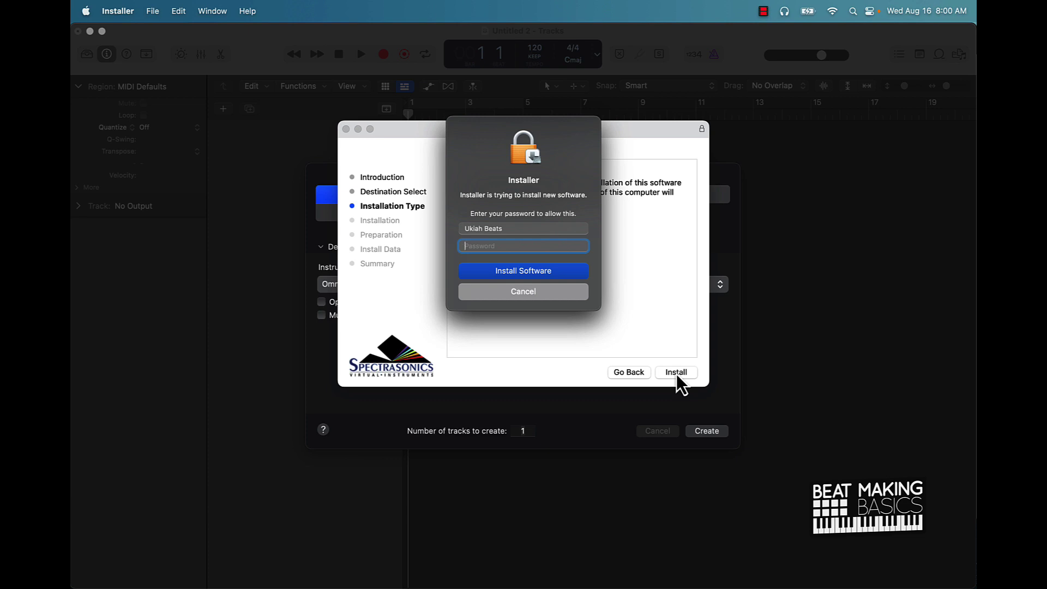
key(Return)
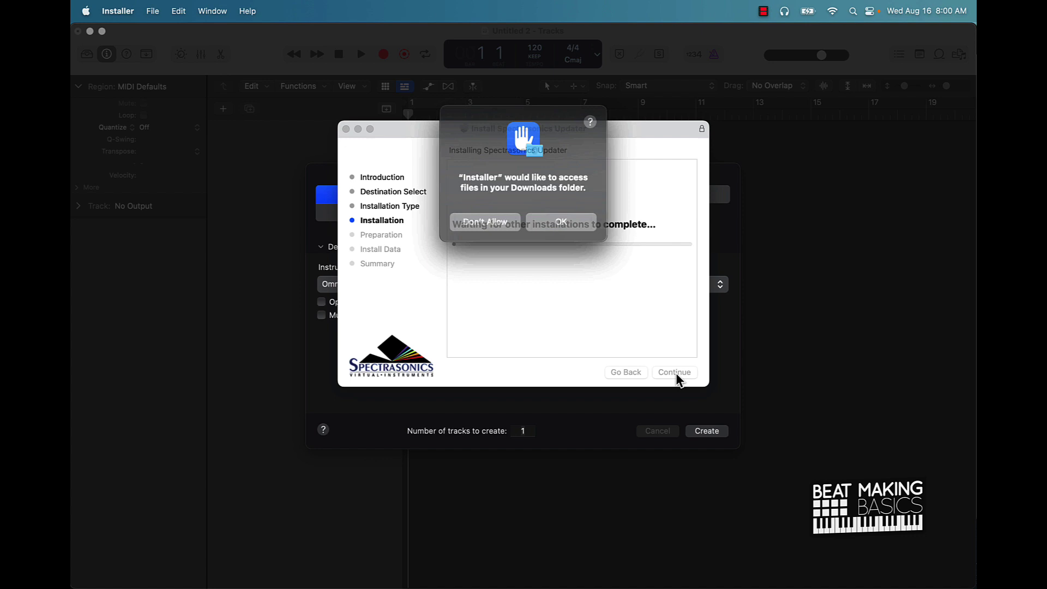
click(582, 222)
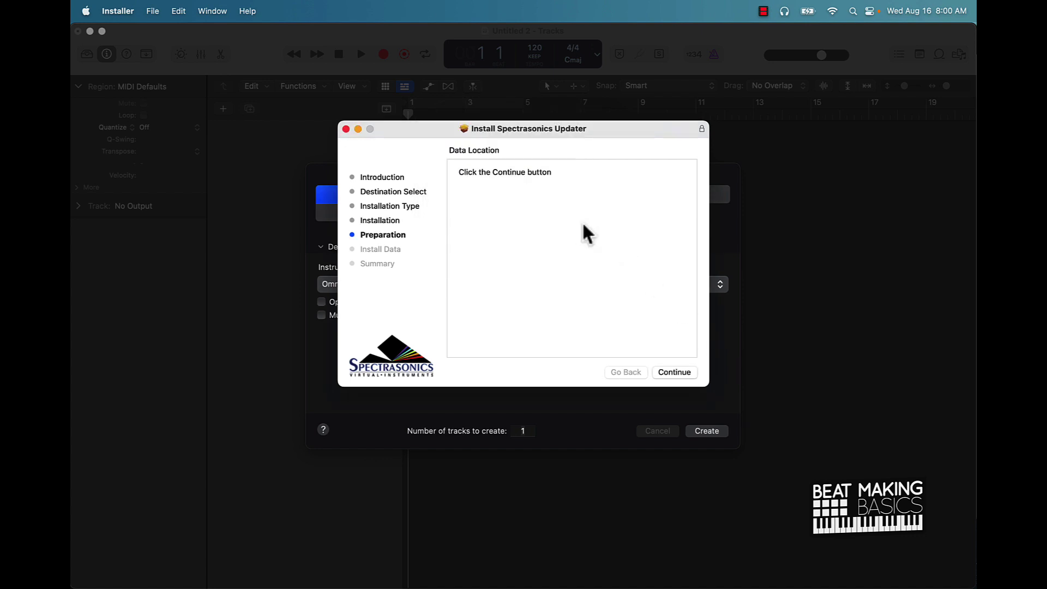
click(676, 374)
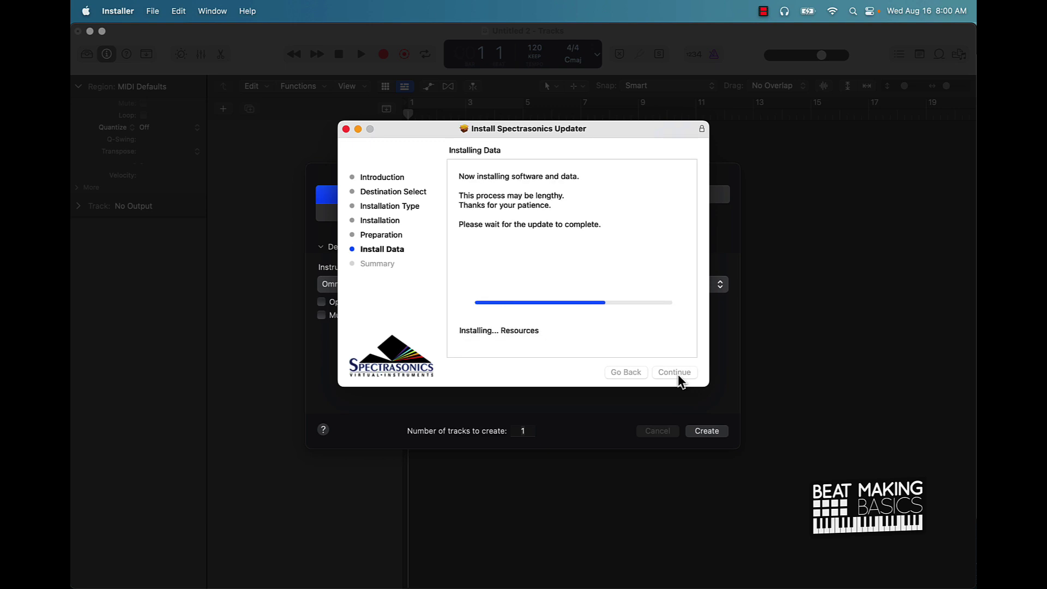
click(679, 375)
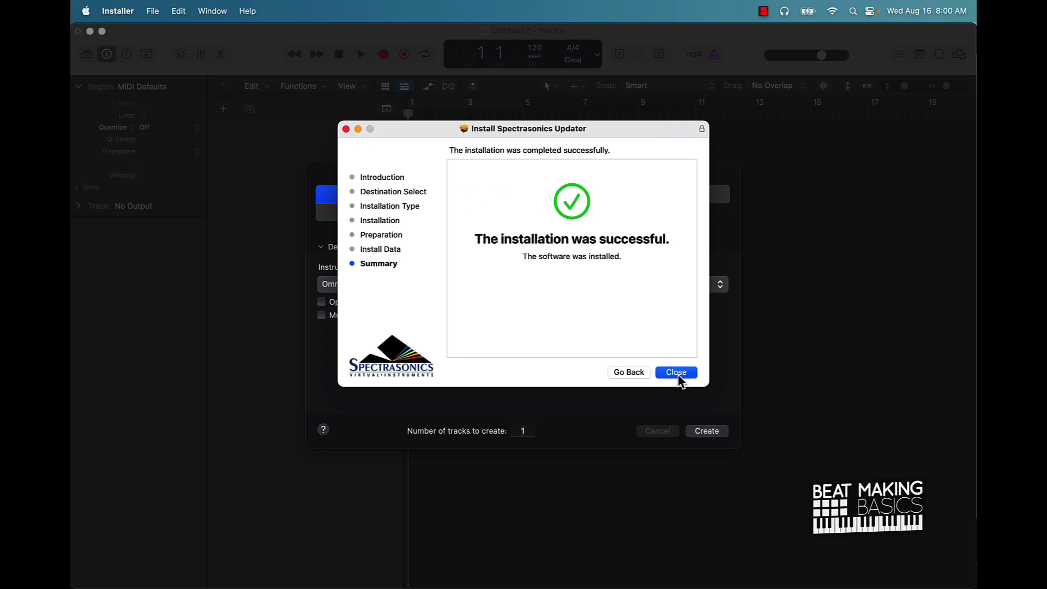
click(677, 373)
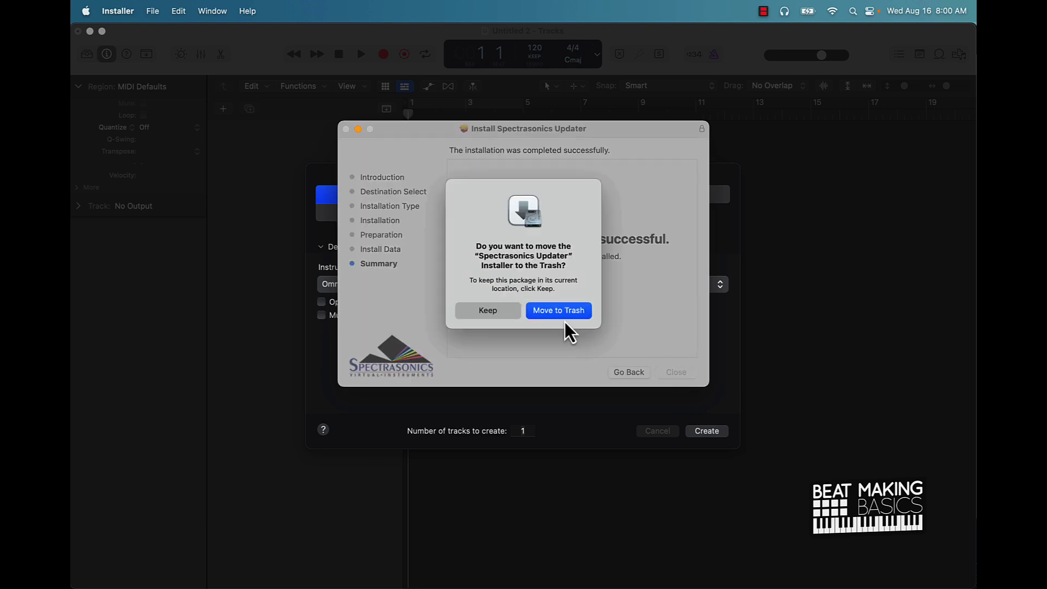
click(505, 314)
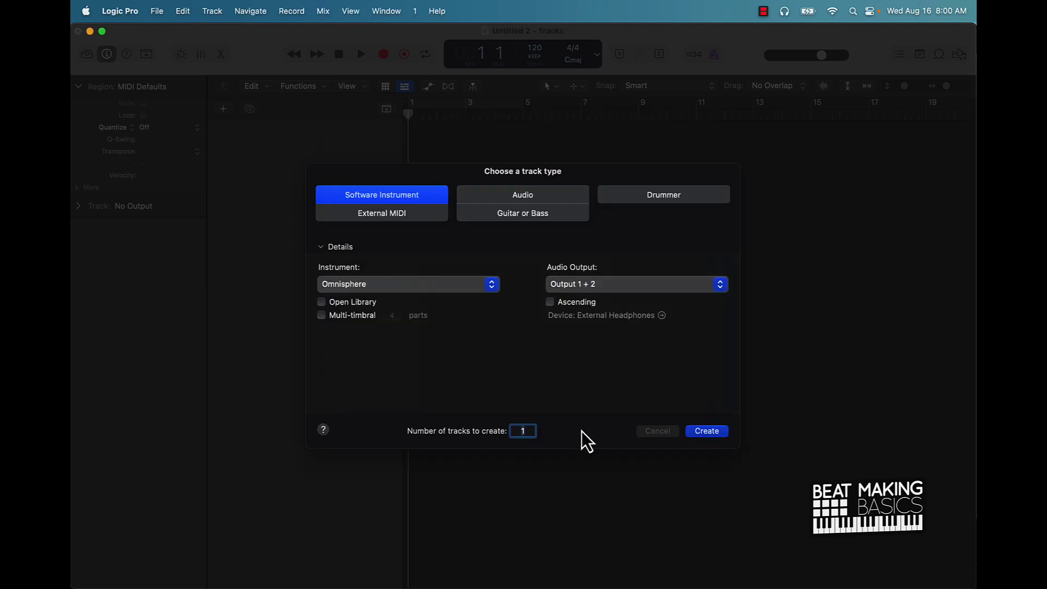
Quit Logic Pro without saving Untitled 2, then relaunch it from the Dock
click(133, 10)
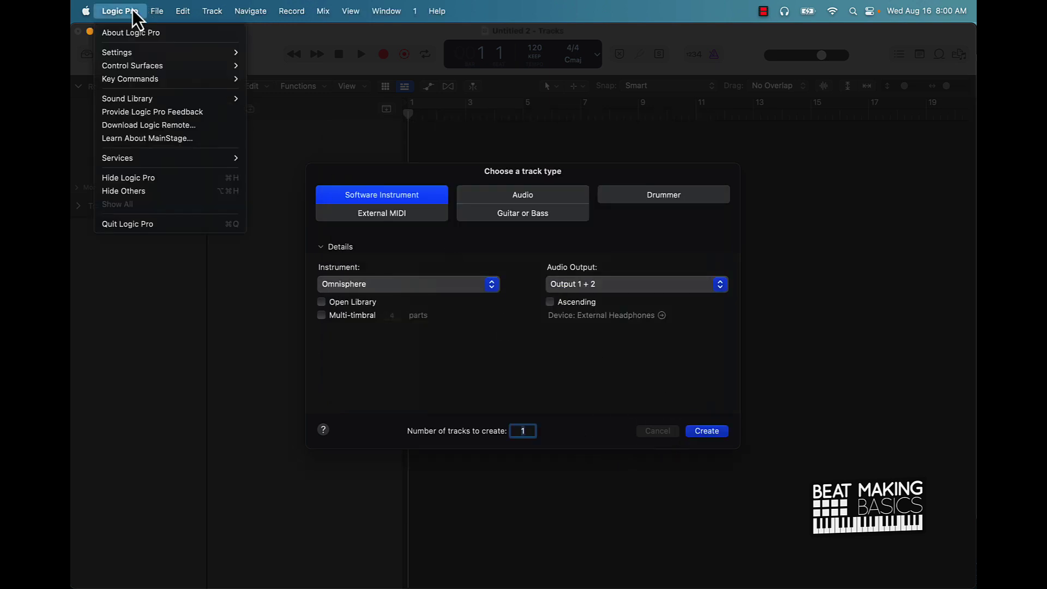
click(148, 223)
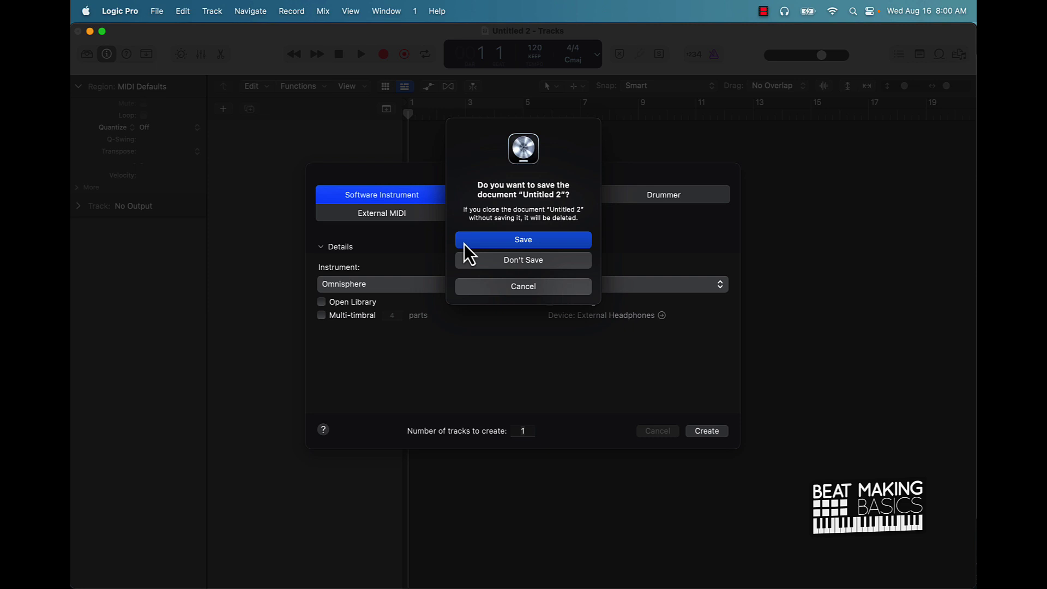
click(497, 260)
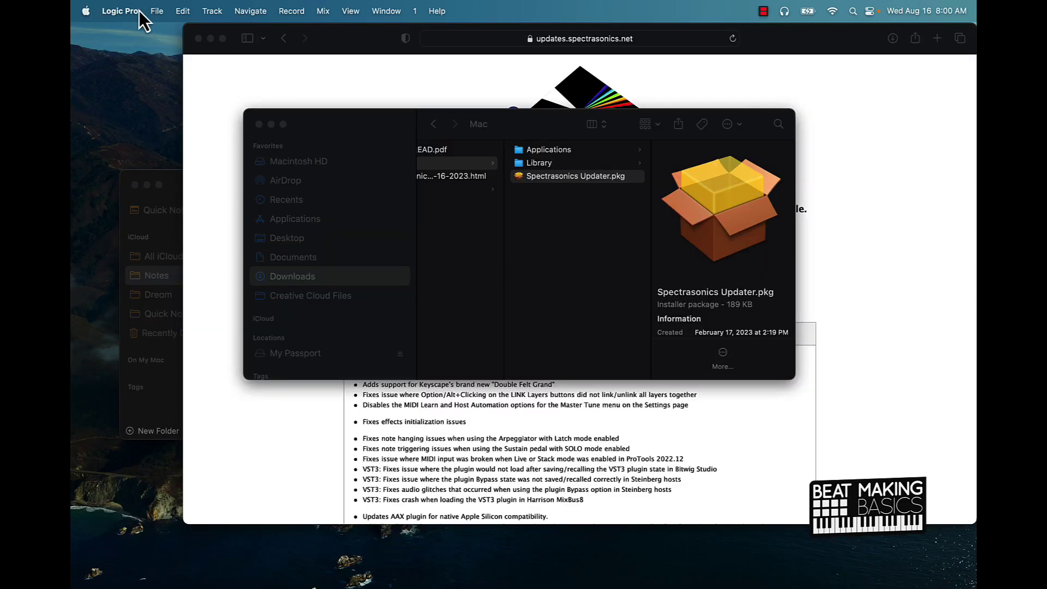
click(154, 11)
click(243, 435)
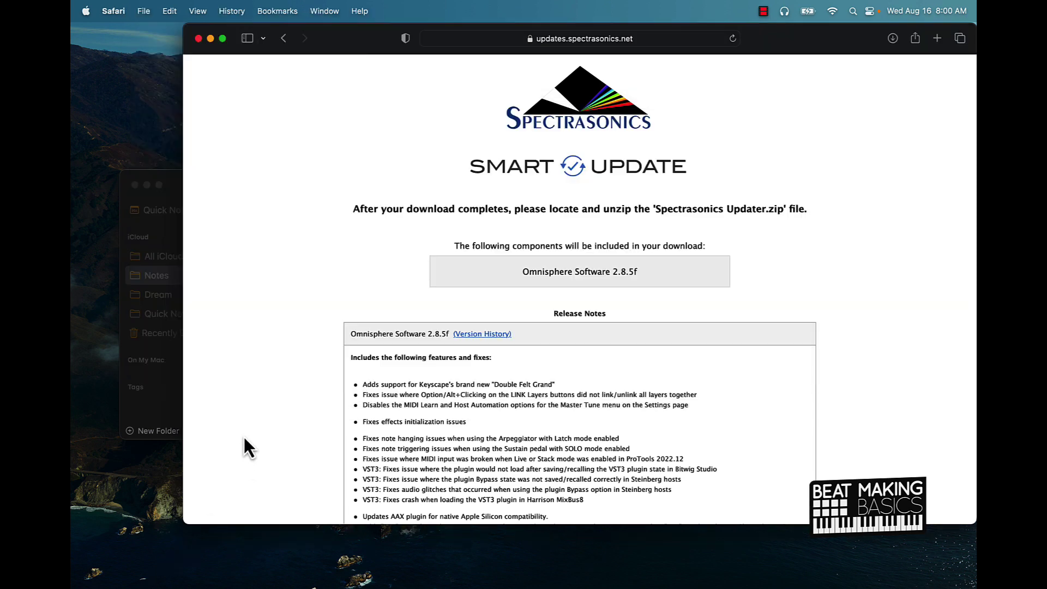
click(559, 564)
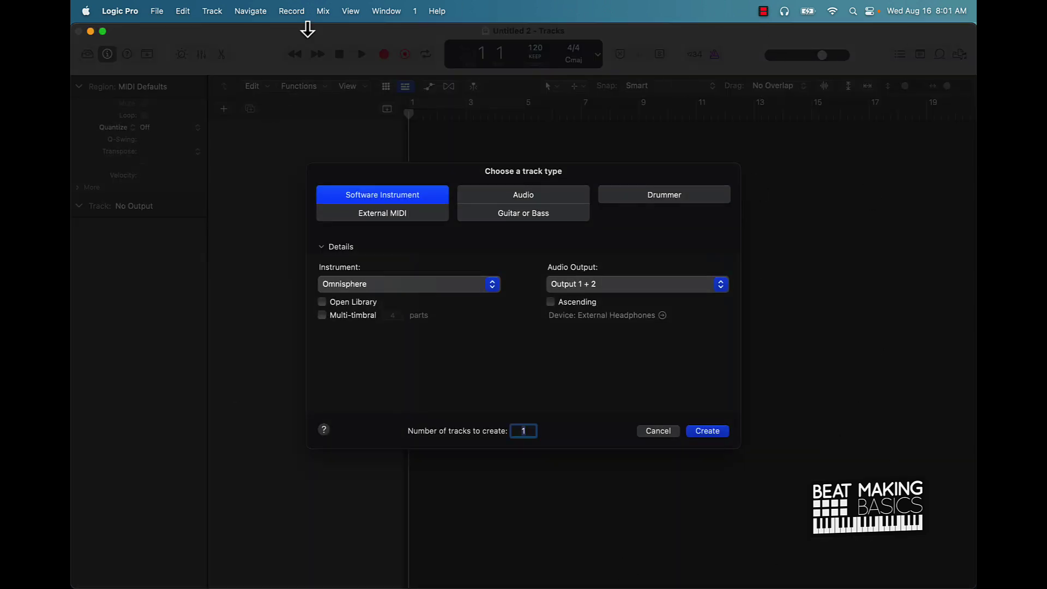
Create a stereo Omnisphere instrument track, confirm it shows up to date at 2.8.5f, and close the plugin window
click(437, 286)
mouse_move(381, 565)
mouse_move(531, 565)
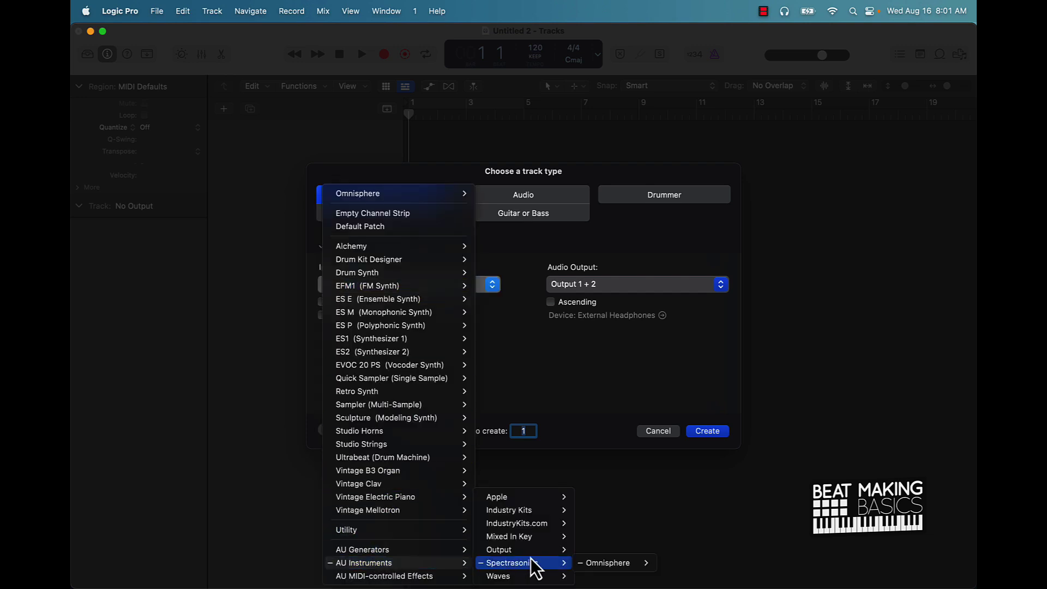
mouse_move(619, 563)
click(675, 564)
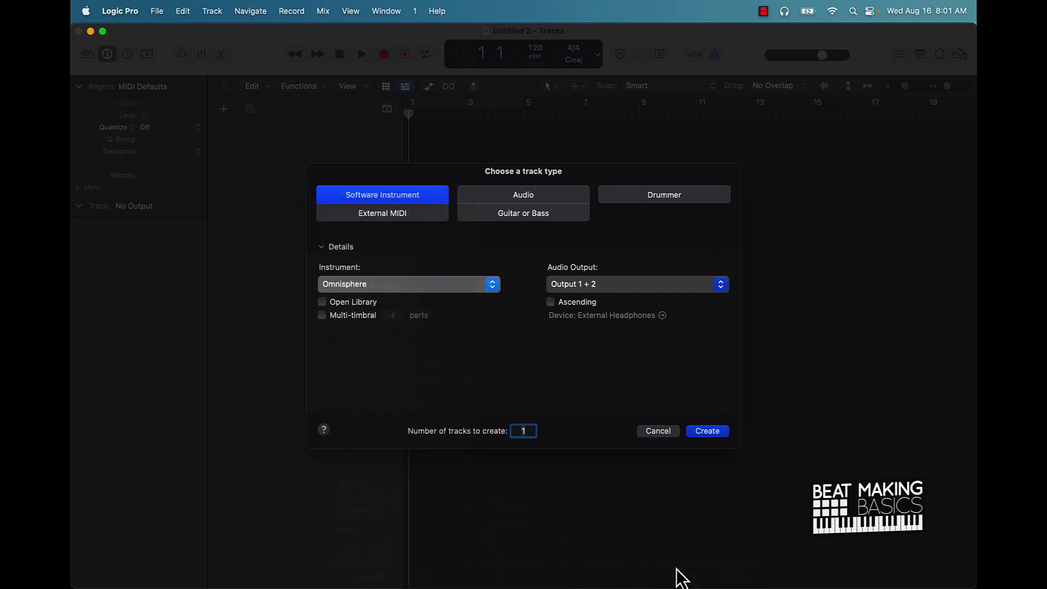
click(707, 430)
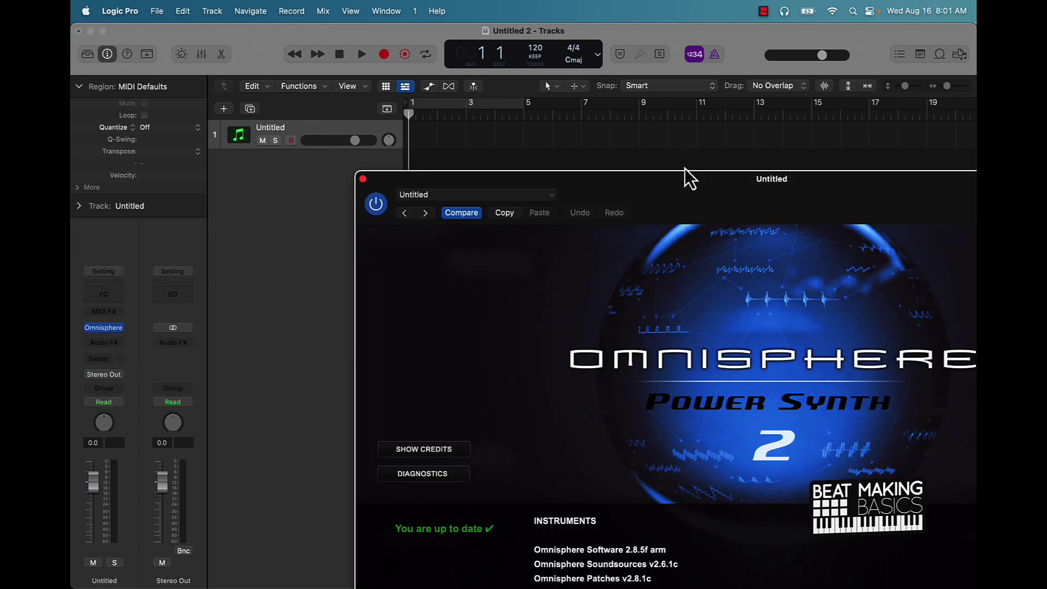
drag(704, 197, 491, 19)
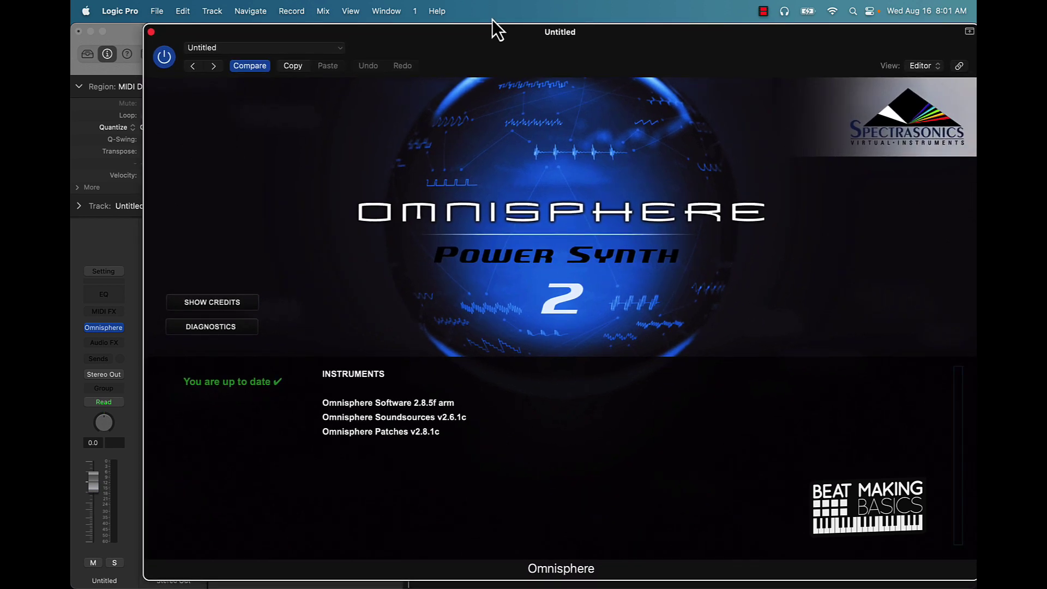
click(151, 32)
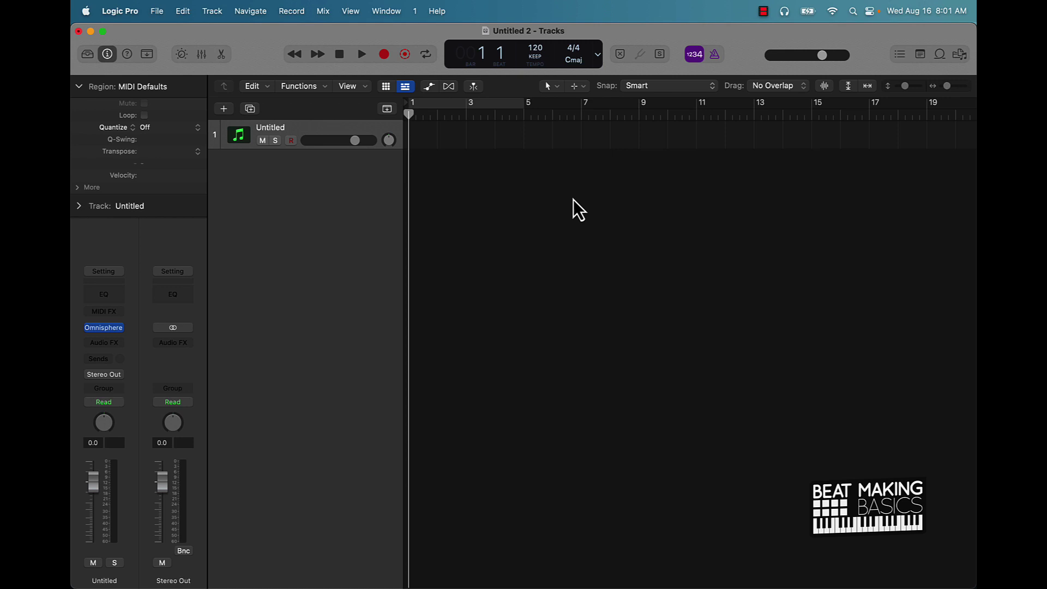